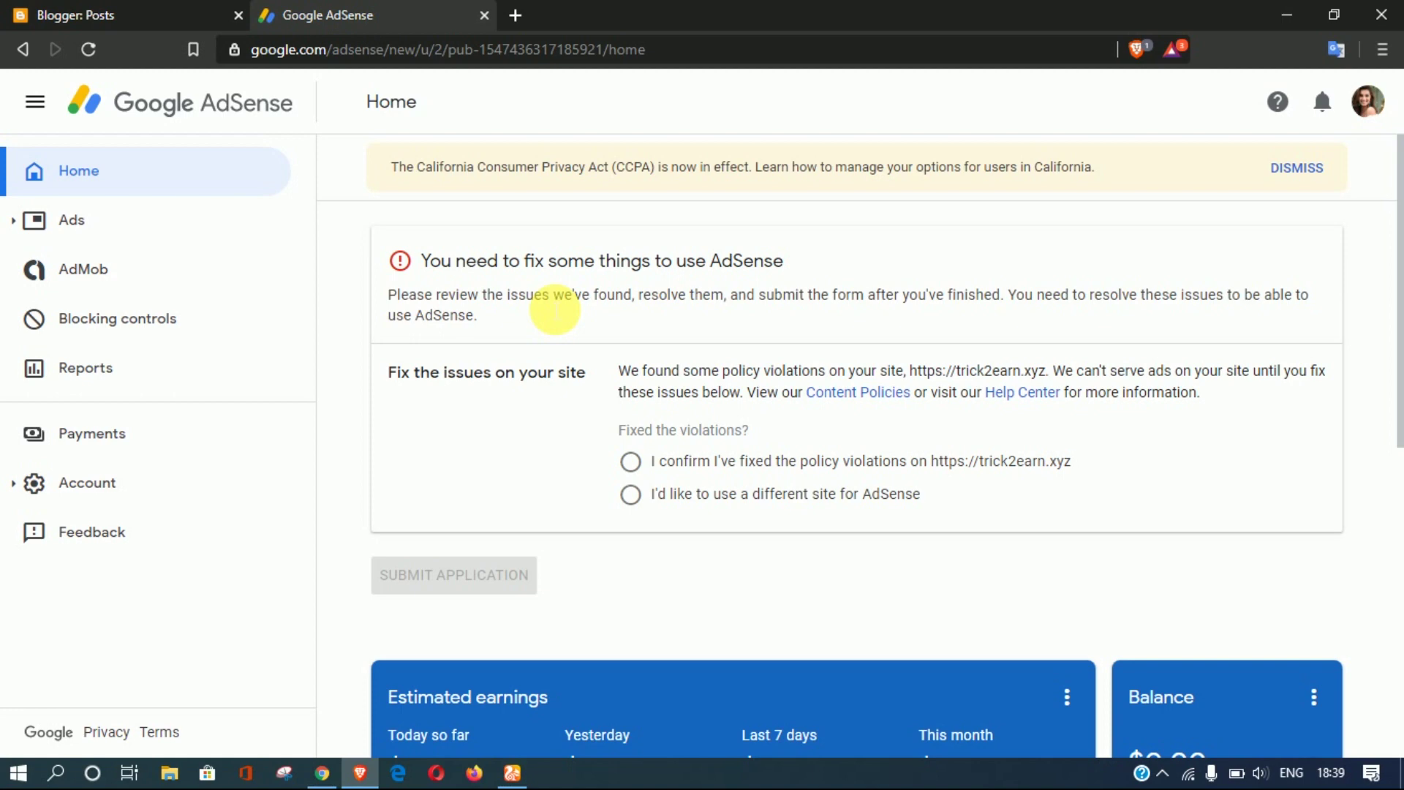
Step: Switch to the Opera window showing the YouTube channel
click(511, 775)
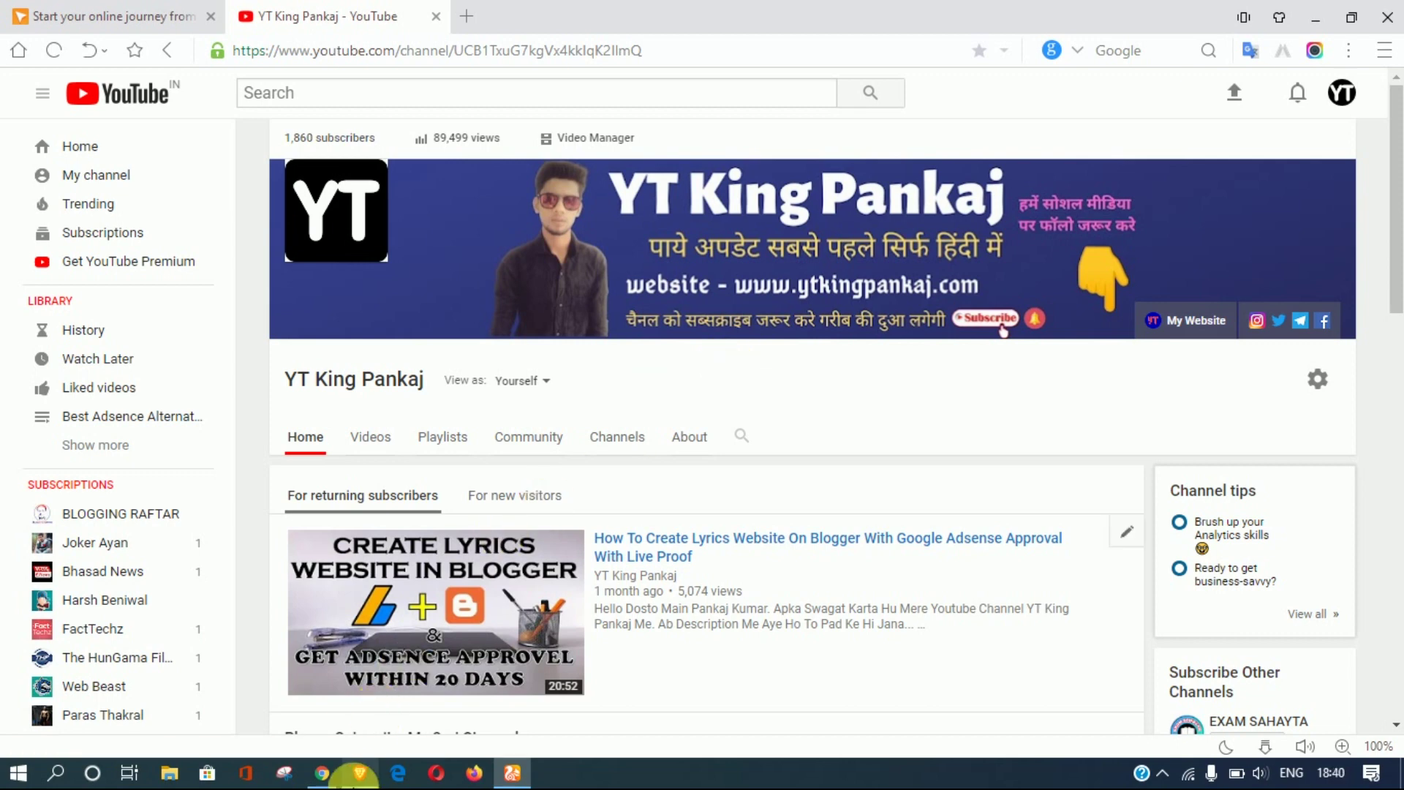
Step: Return to the Brave window with the AdSense Home tab
click(358, 773)
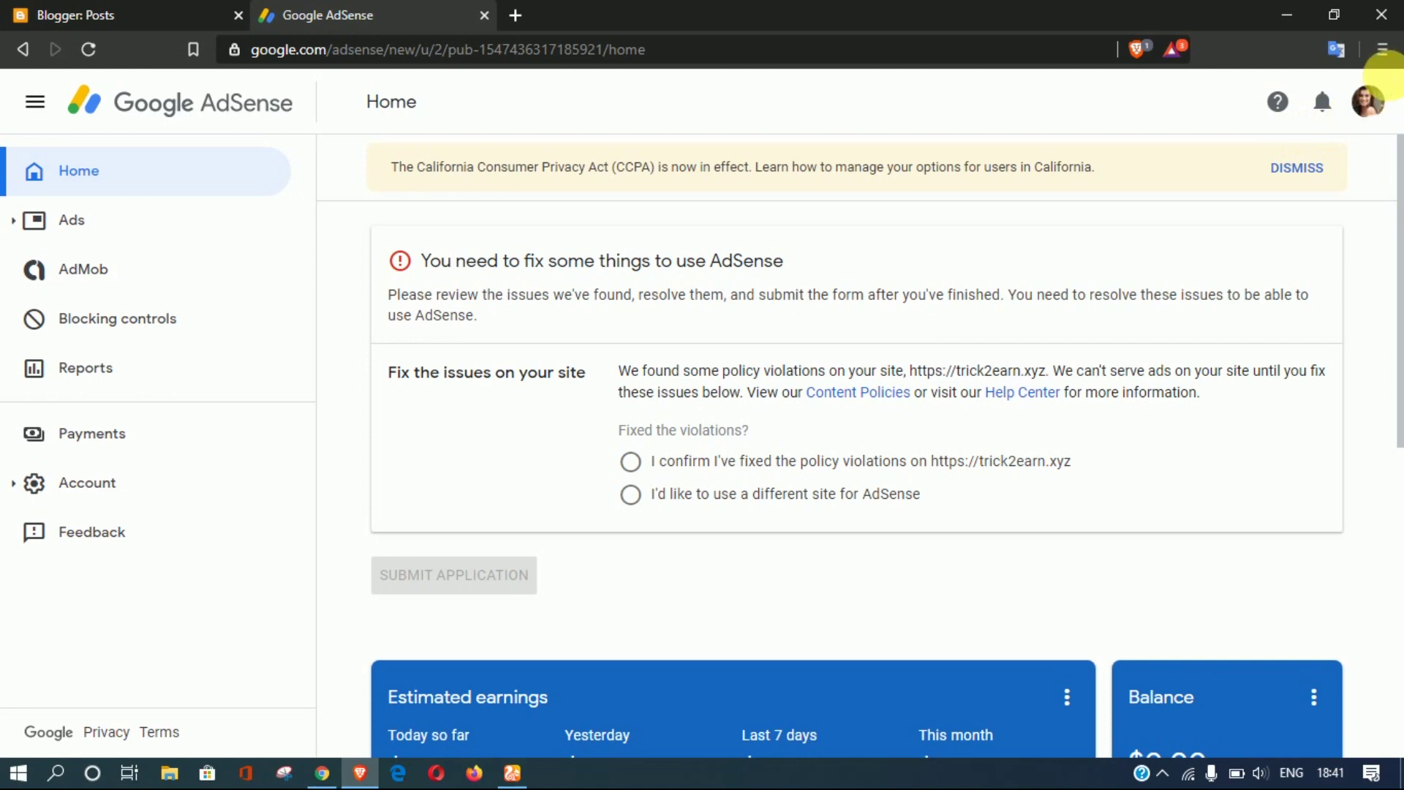
Step: Go through My account and Payments & subscriptions to Manage payment methods
click(1369, 101)
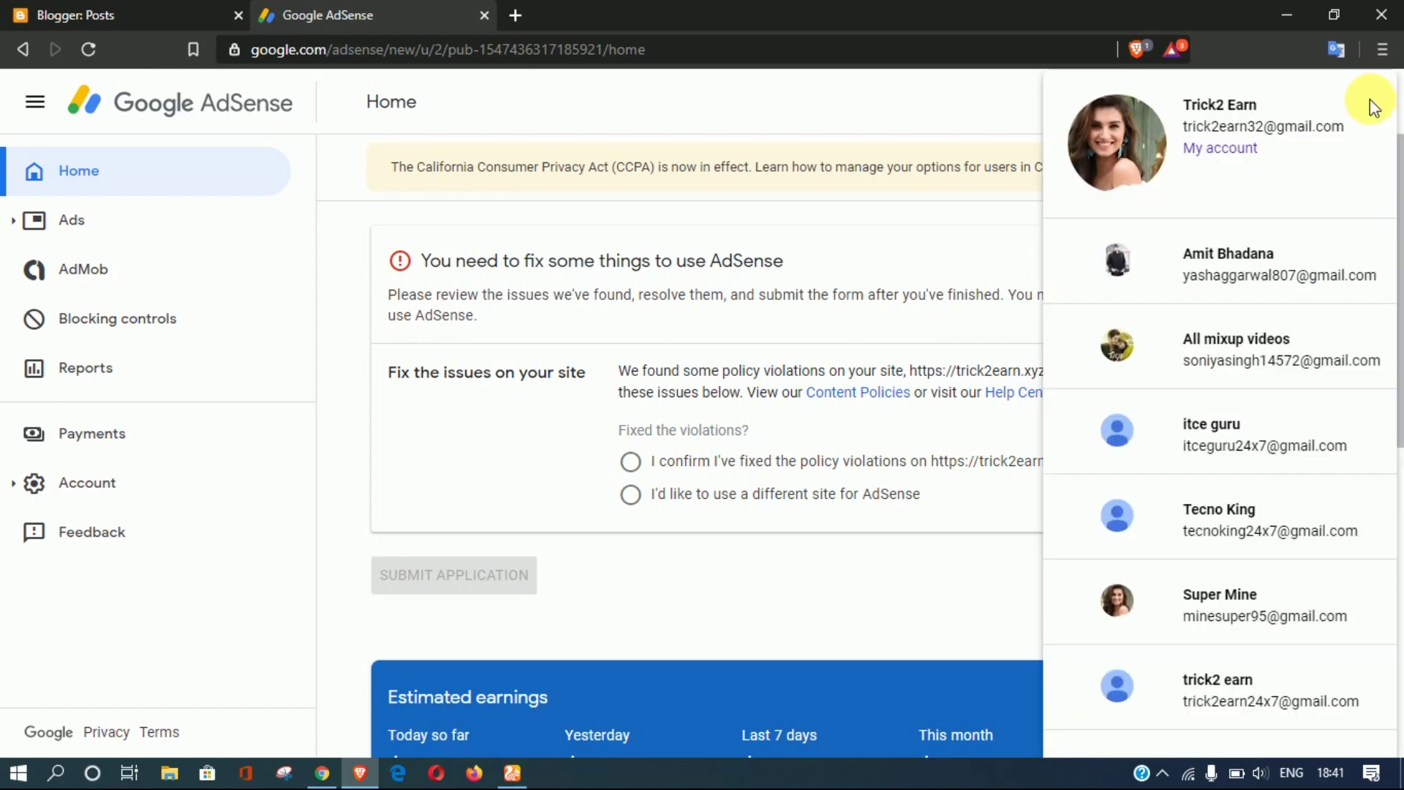
click(1211, 150)
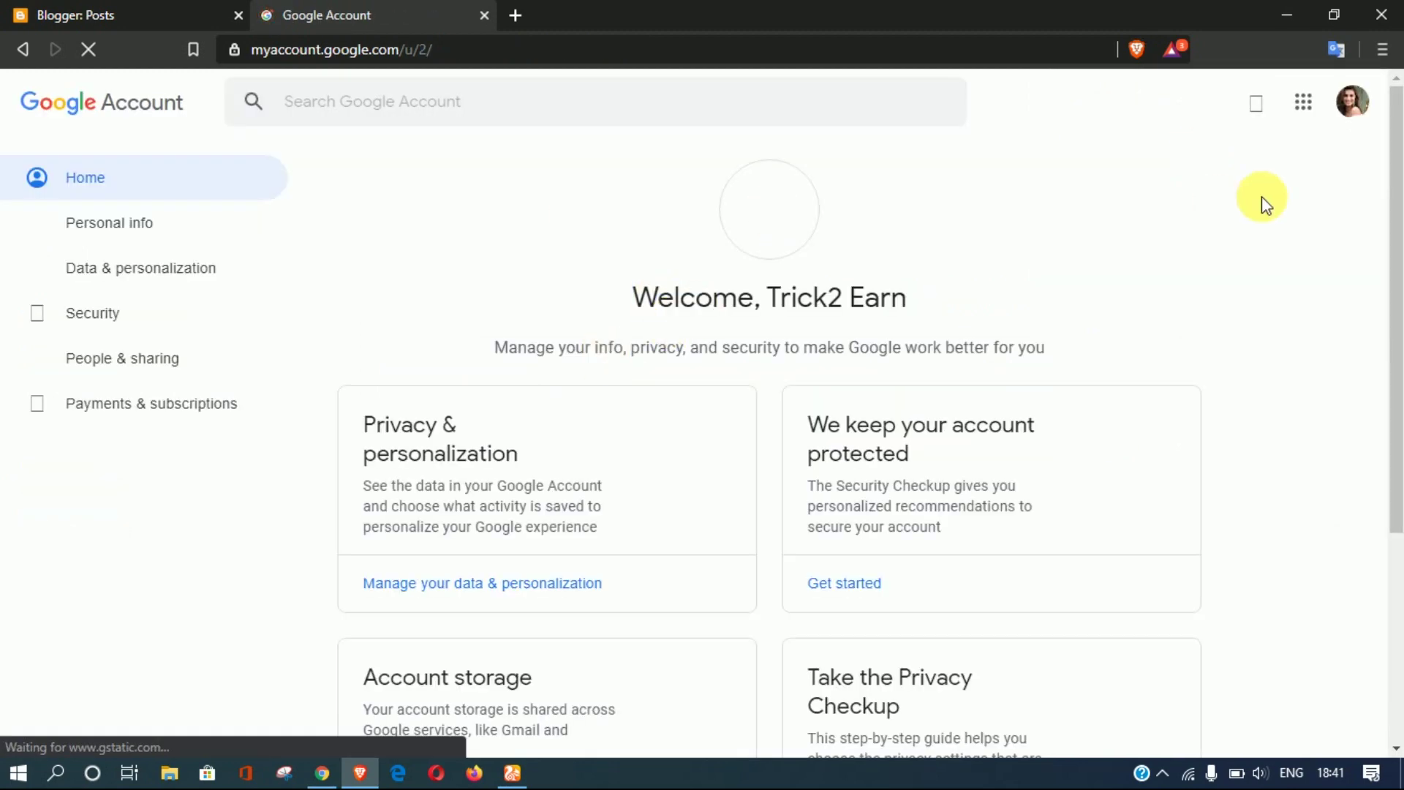
click(1305, 104)
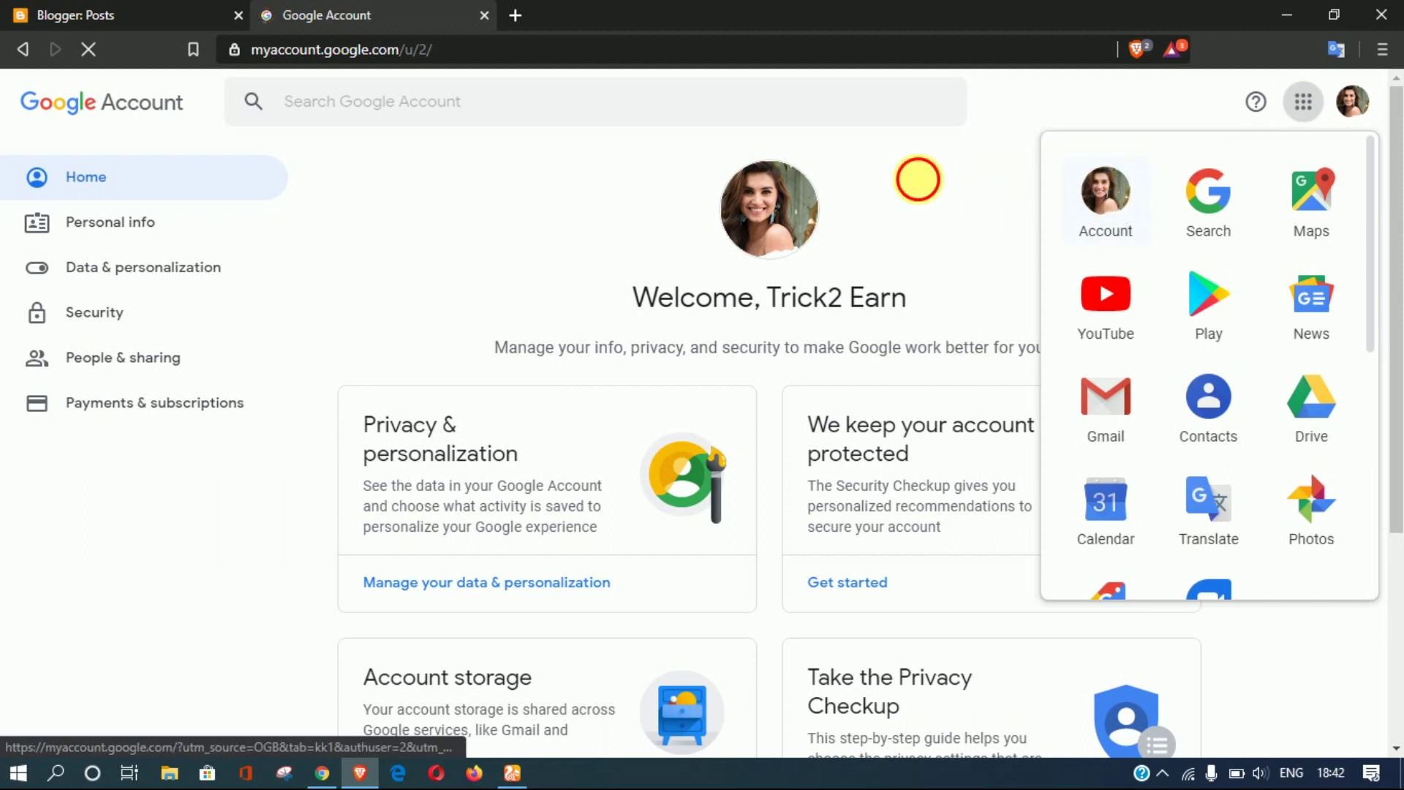
click(632, 156)
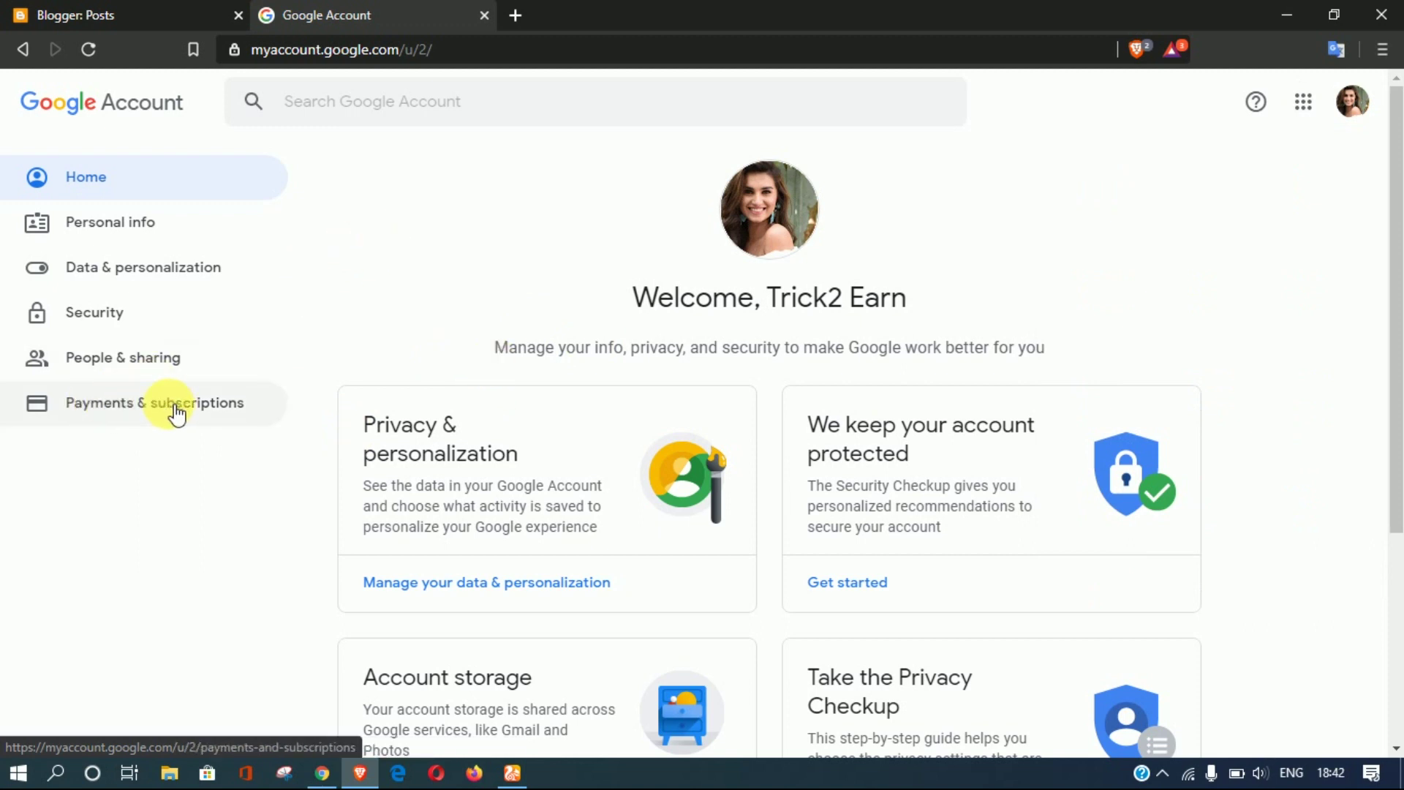
click(140, 404)
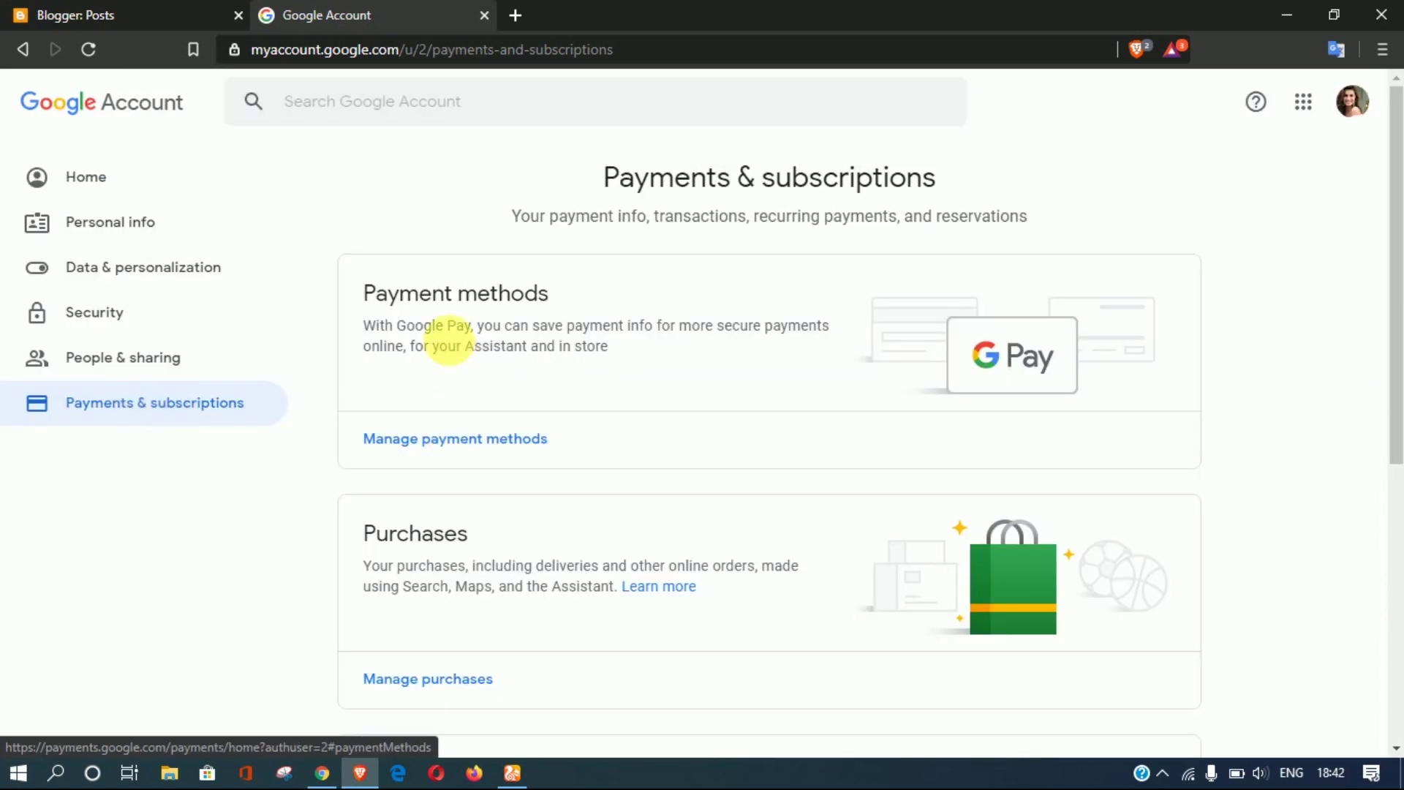
click(415, 447)
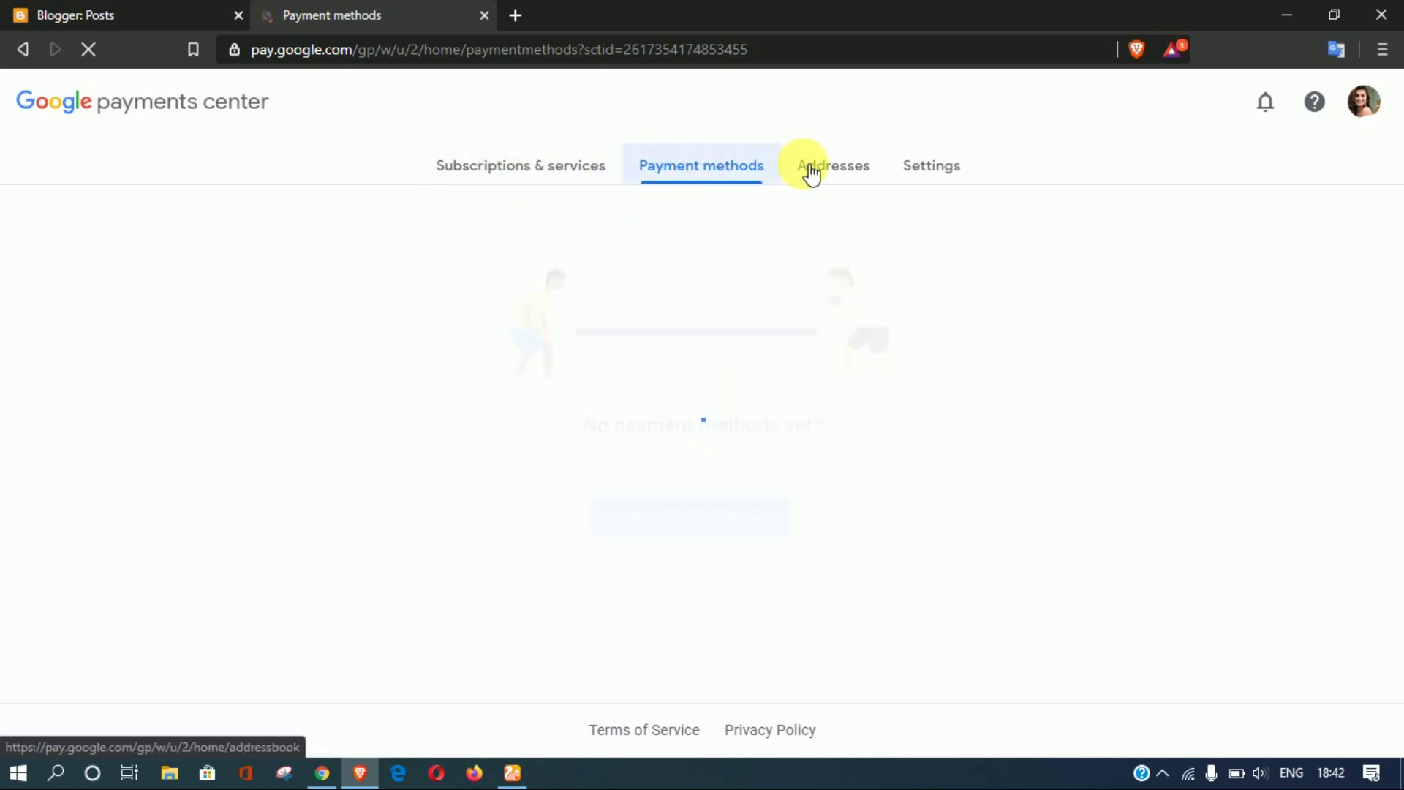
Step: Check the saved addresses, then view the payments profile settings (India, Individual)
click(843, 168)
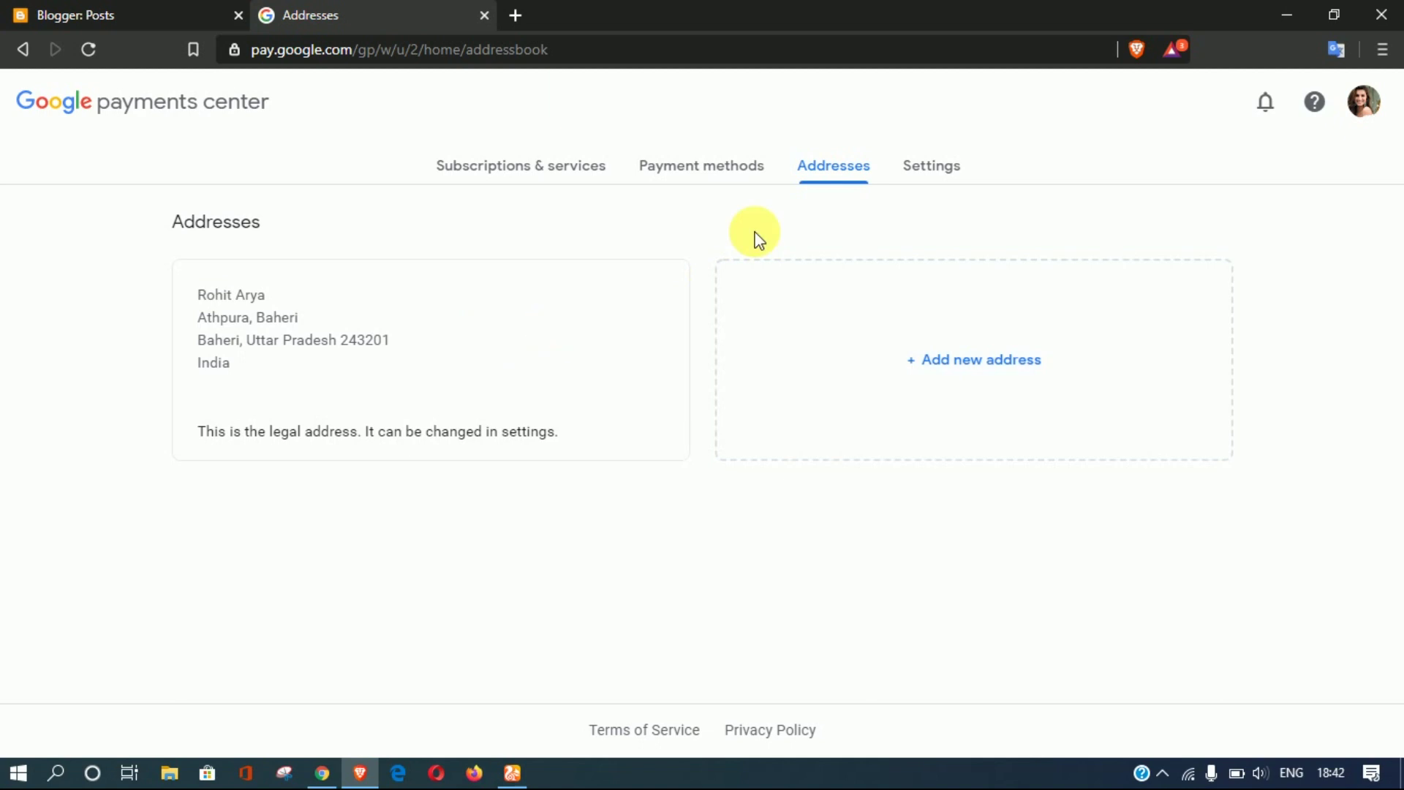
click(944, 175)
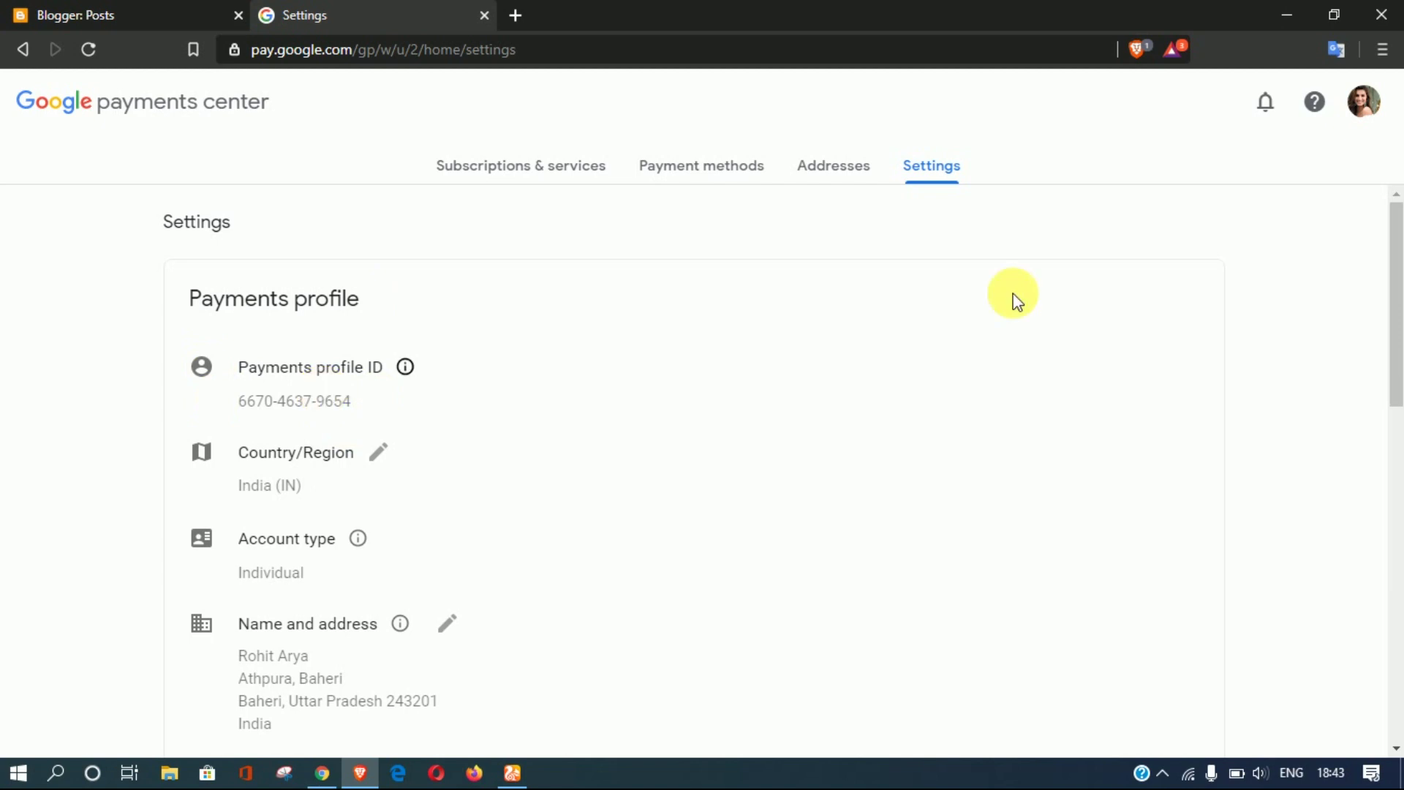
Step: Close the payments profile, citing 'I had a bad experience with a seller'
drag(1393, 318, 1393, 627)
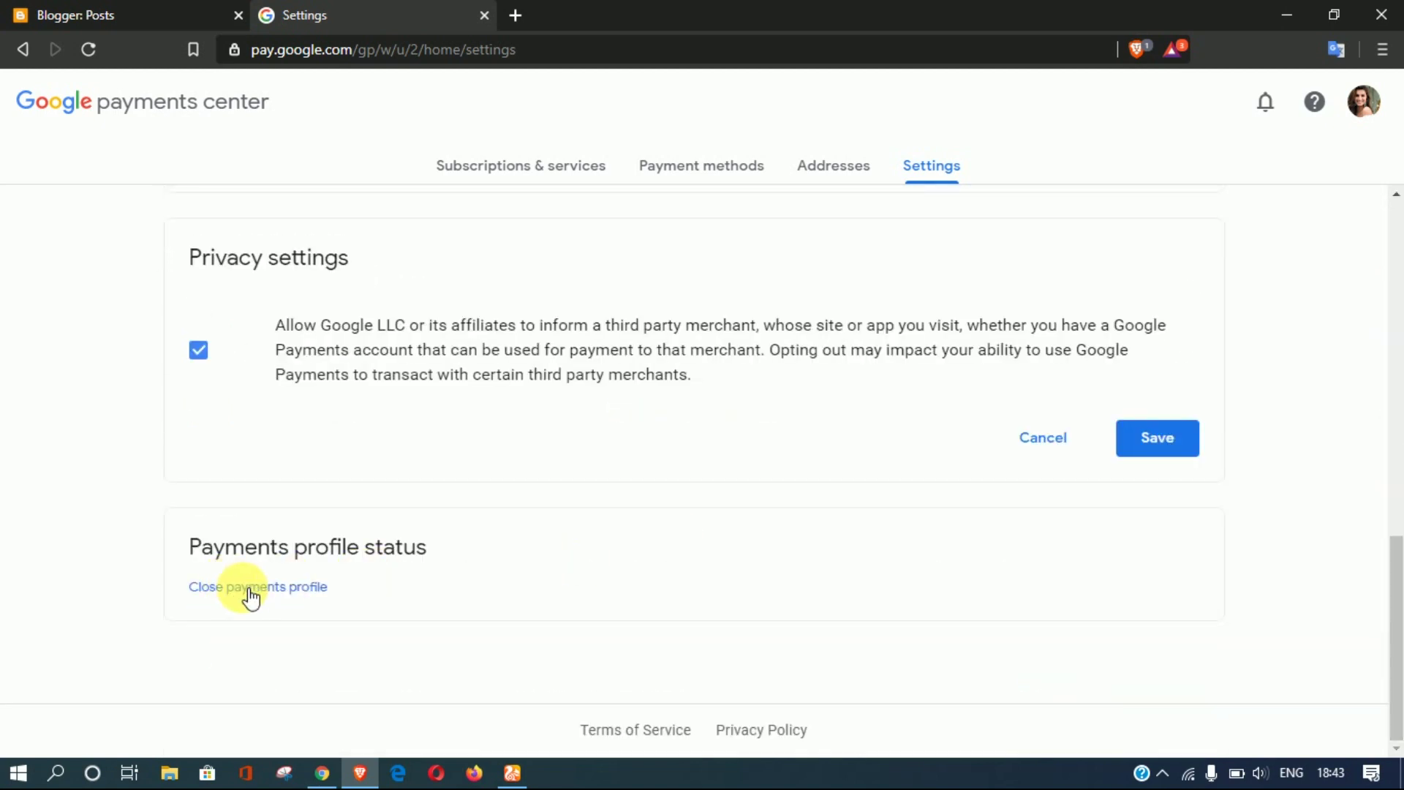
click(222, 588)
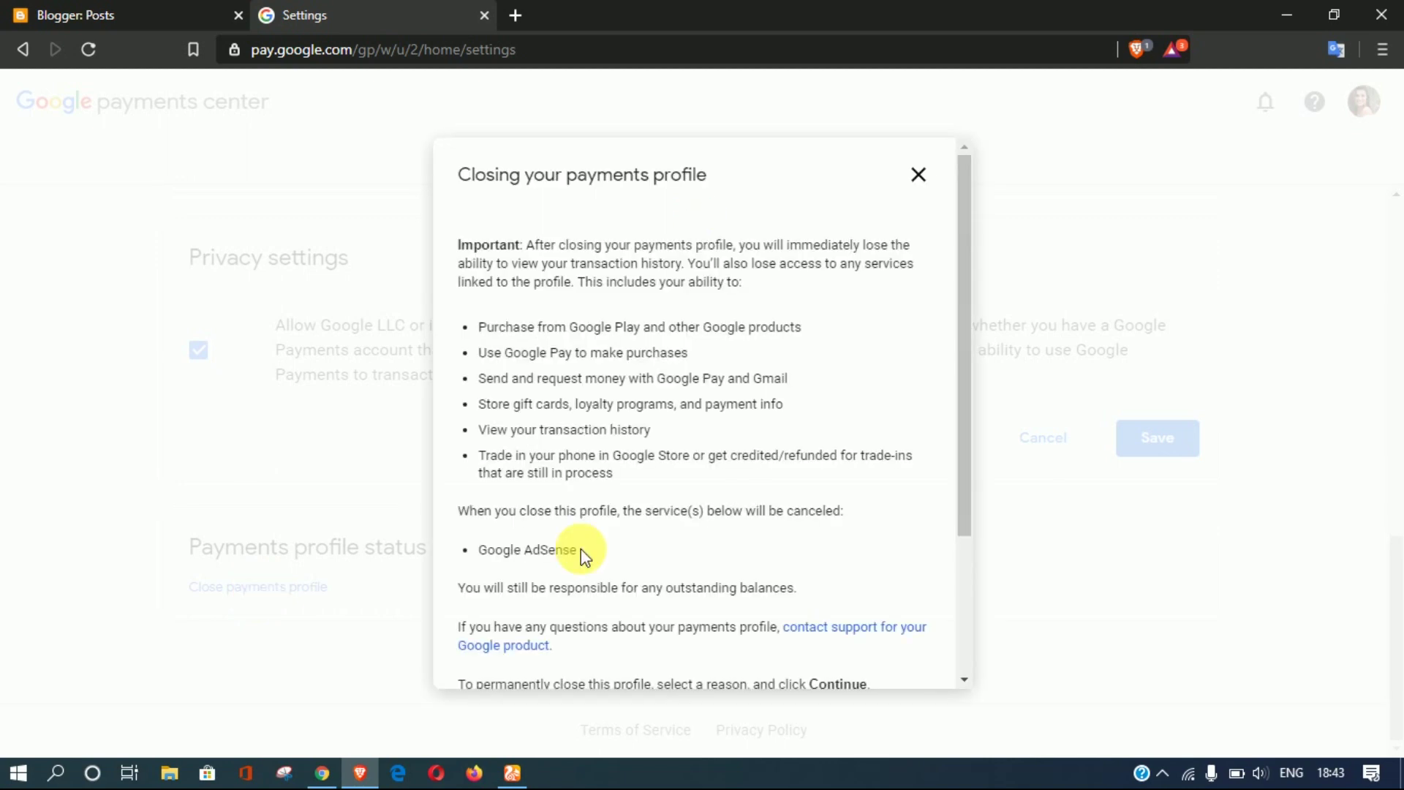
scroll(953, 524, down, 1)
scroll(954, 521, down, 3)
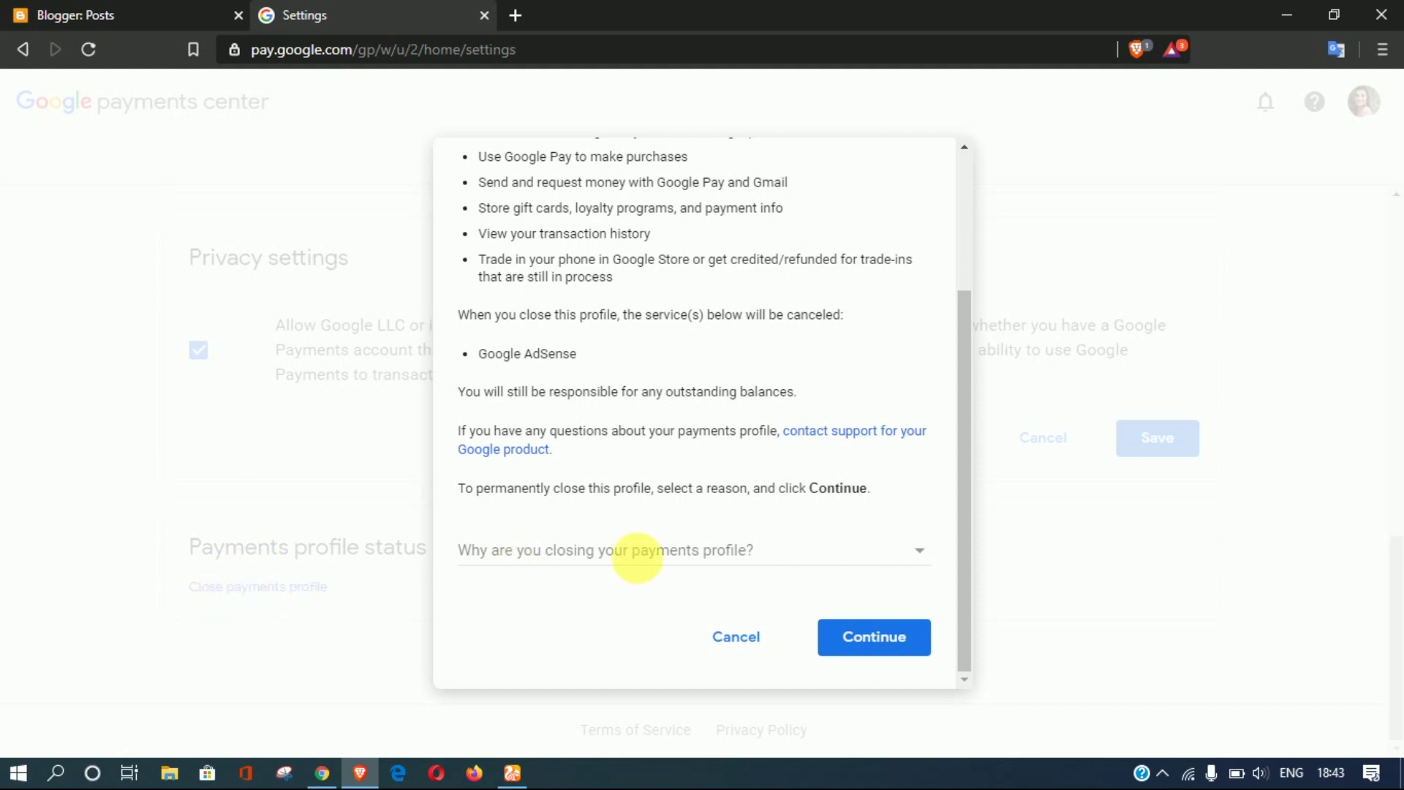
click(623, 557)
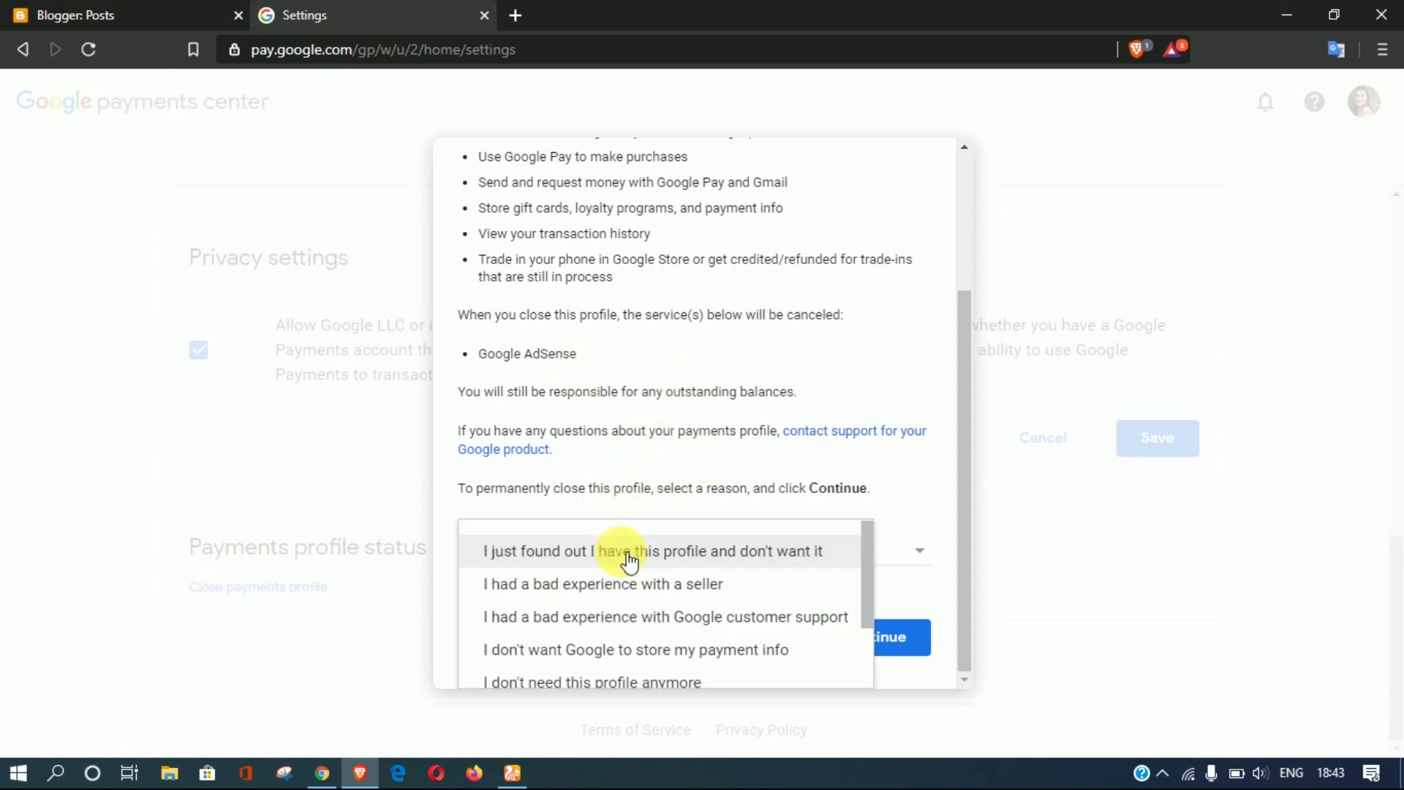
click(583, 594)
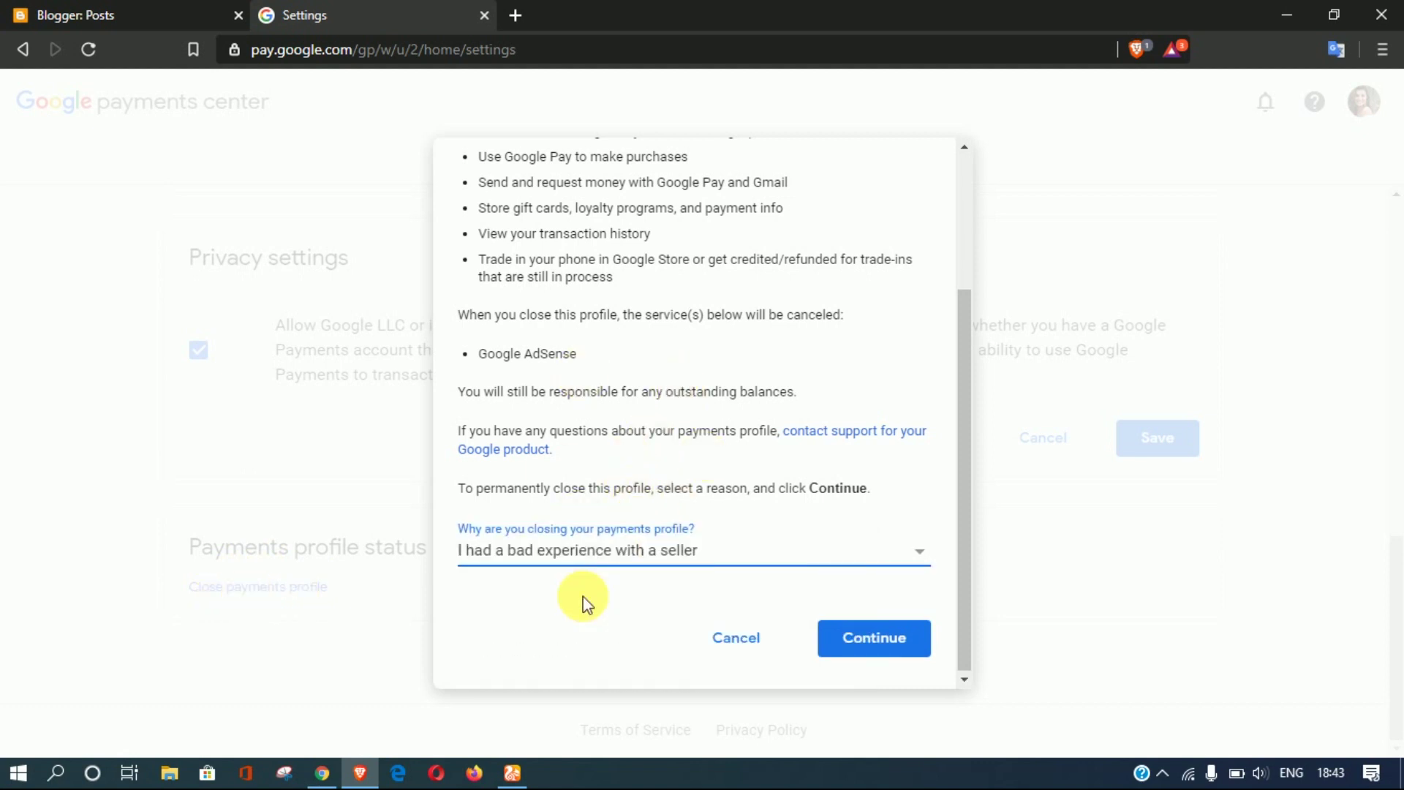
click(920, 648)
click(796, 463)
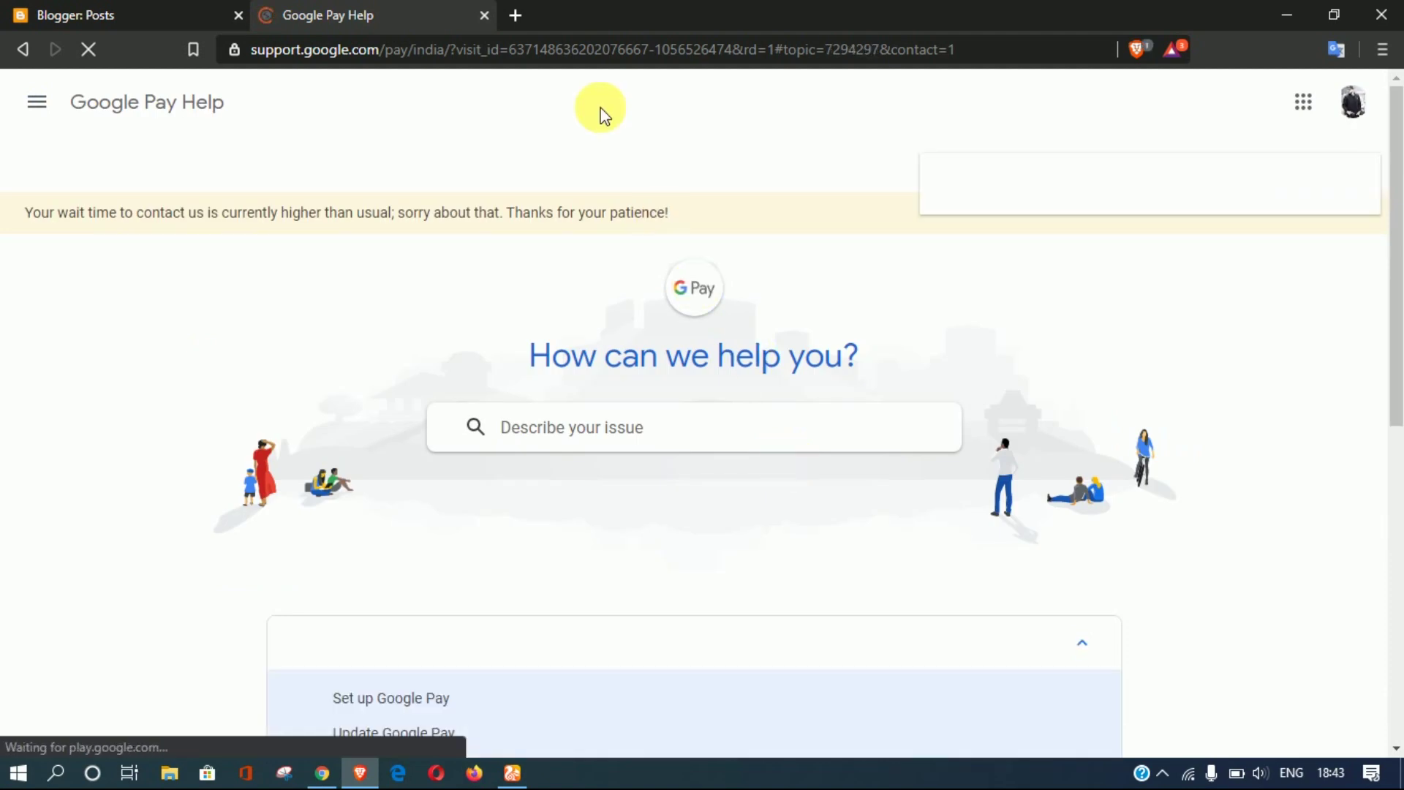
Step: Open a new tab beside Google Pay Help
click(516, 15)
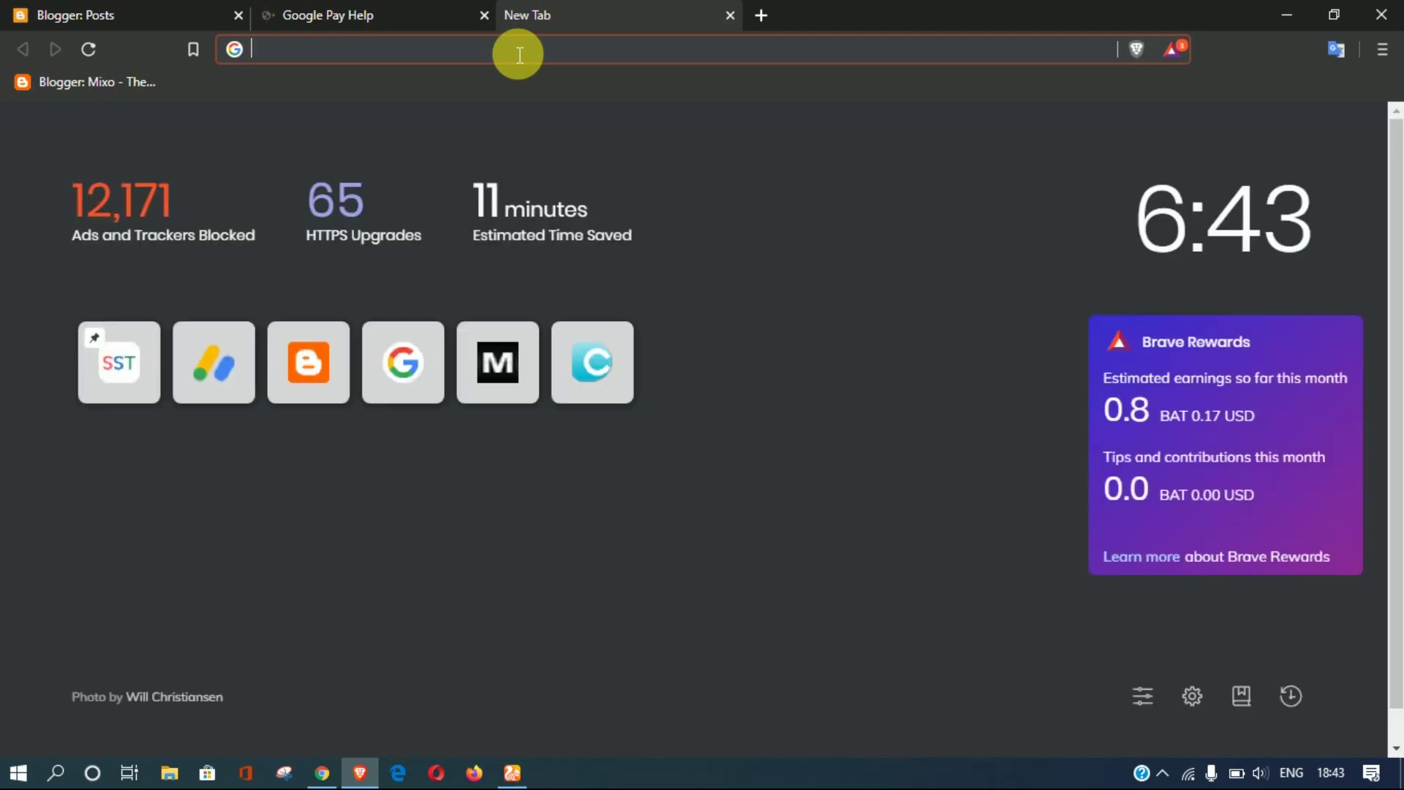
Step: Enter 'google' in the address bar and open the Google AdSense suggestion
text(google)
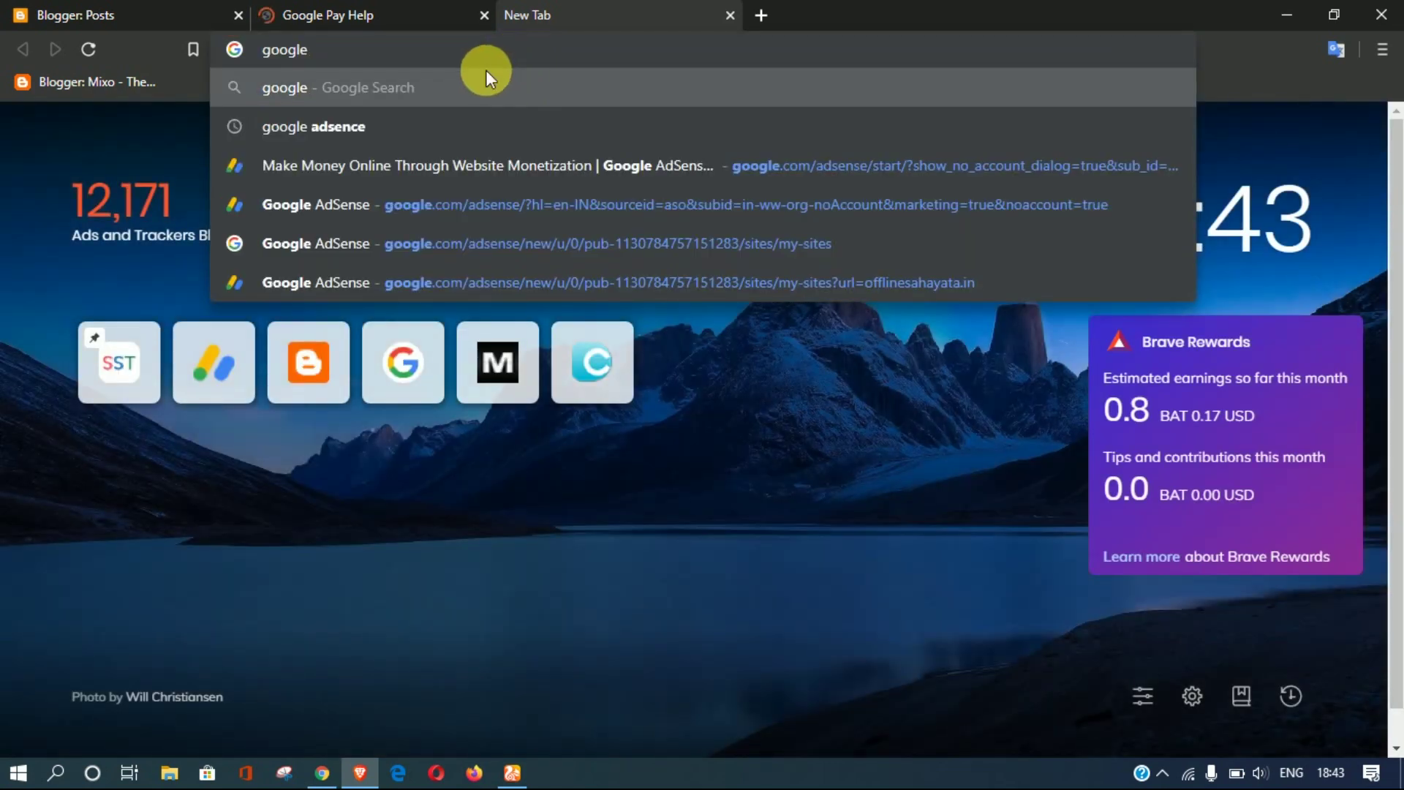
click(478, 204)
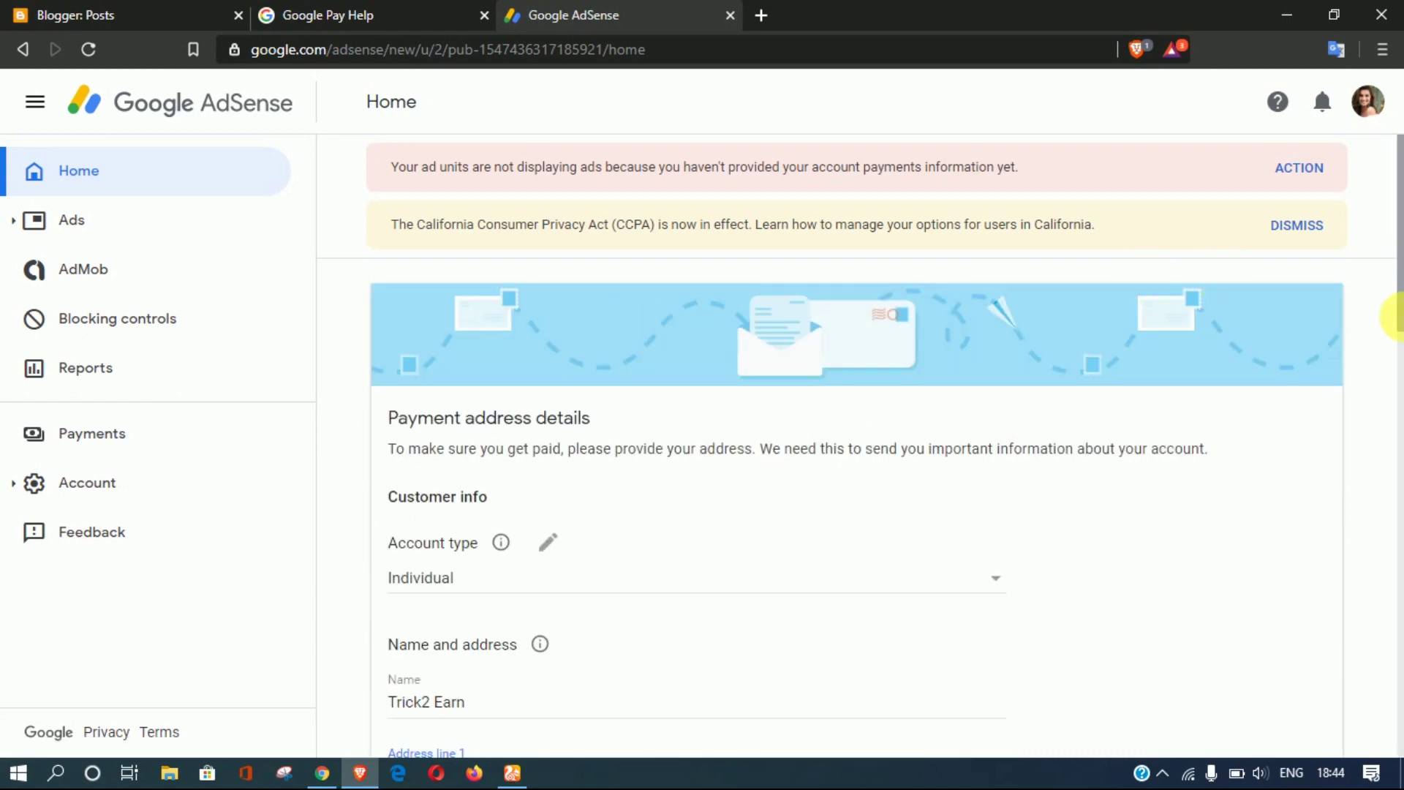
Step: Replace the Name with the account holder's name and fill Address line 1 from a suggestion
scroll(1401, 313, down, 4)
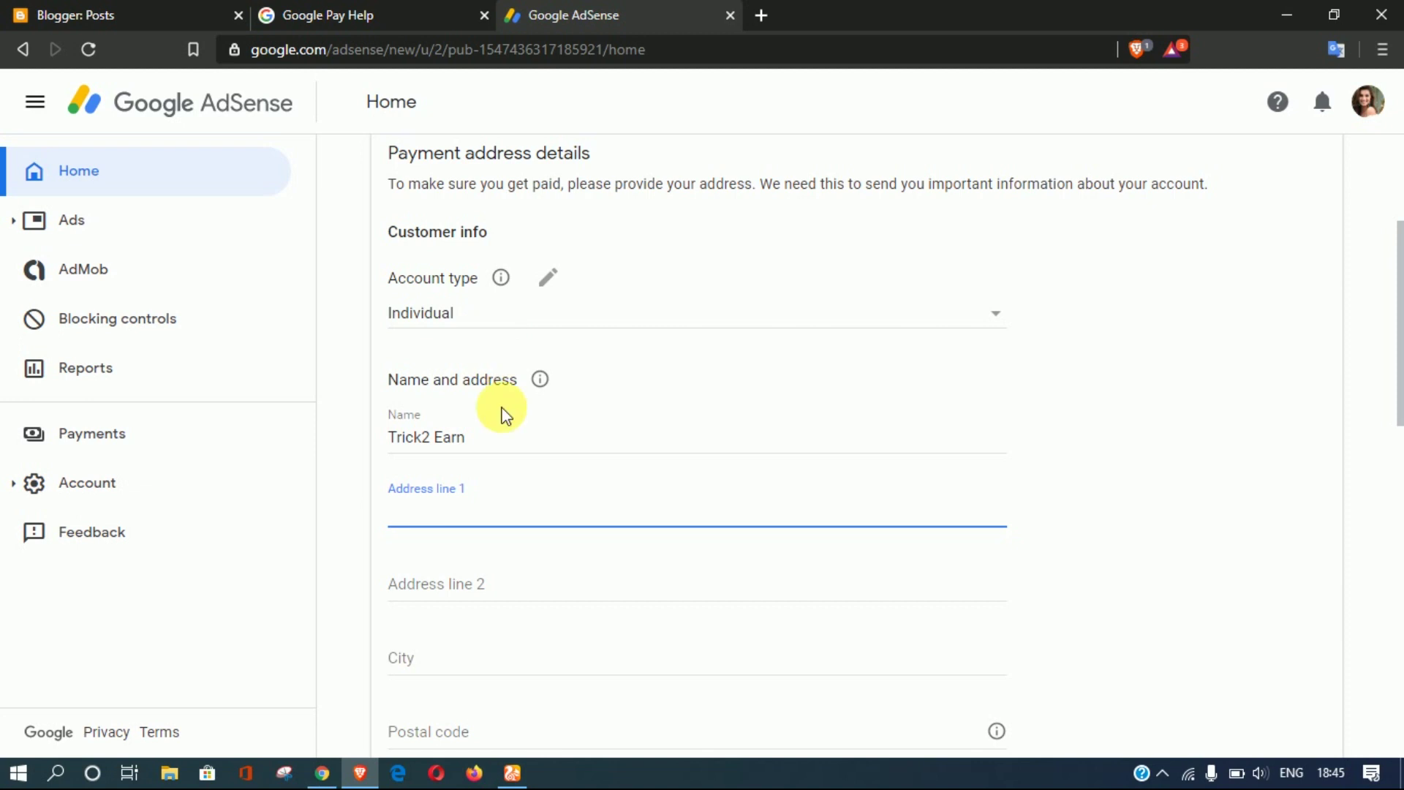
drag(497, 442, 304, 446)
key(BackSpace)
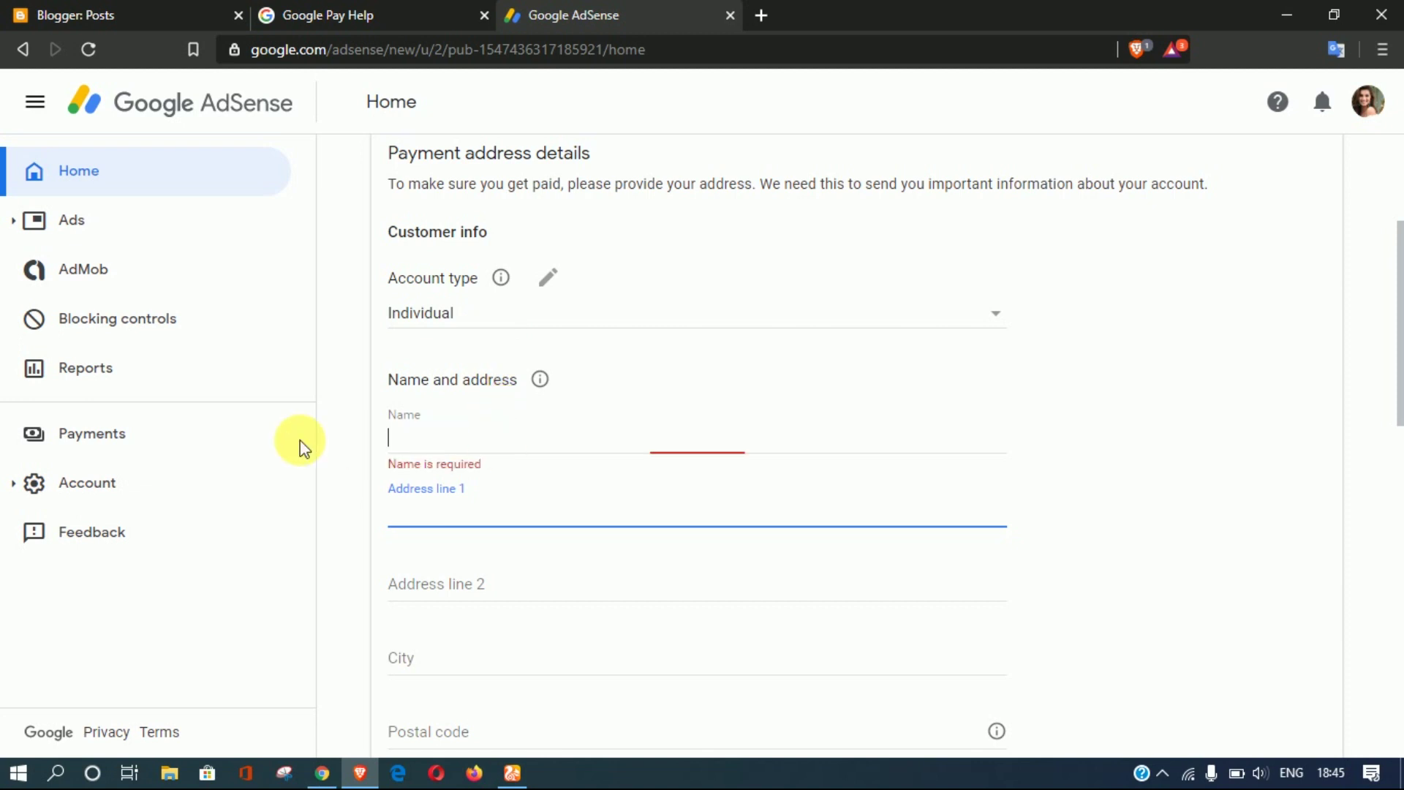
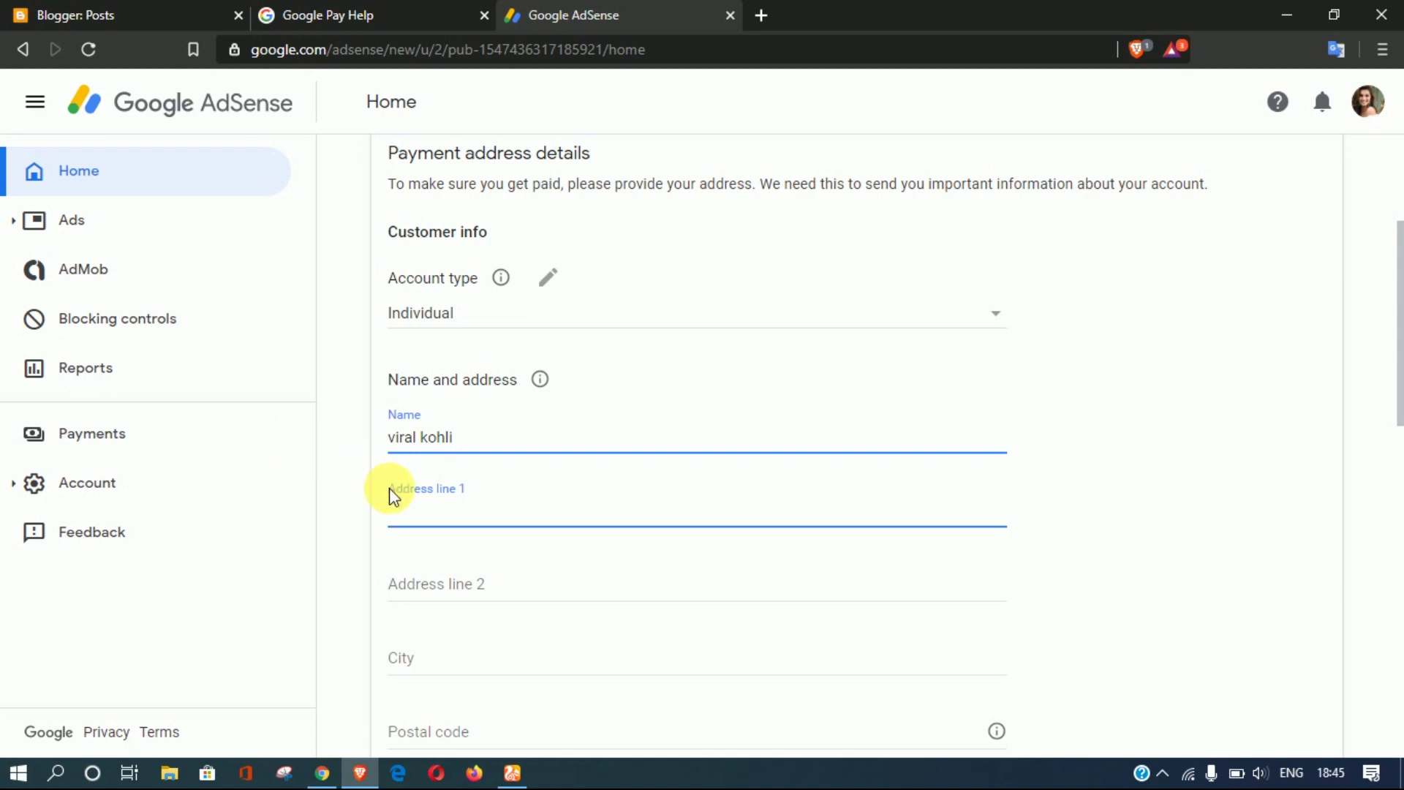
click(419, 512)
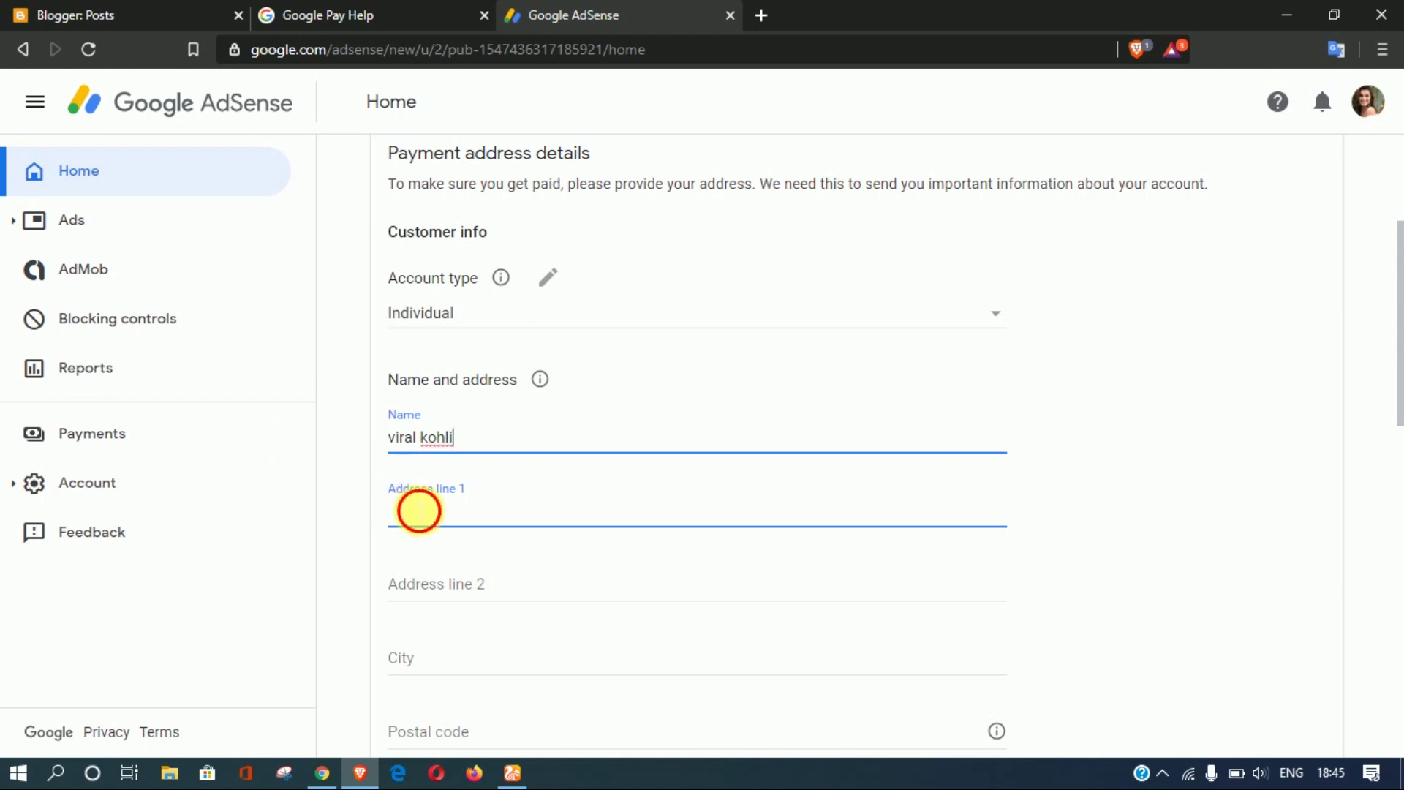
drag(1394, 304, 1392, 360)
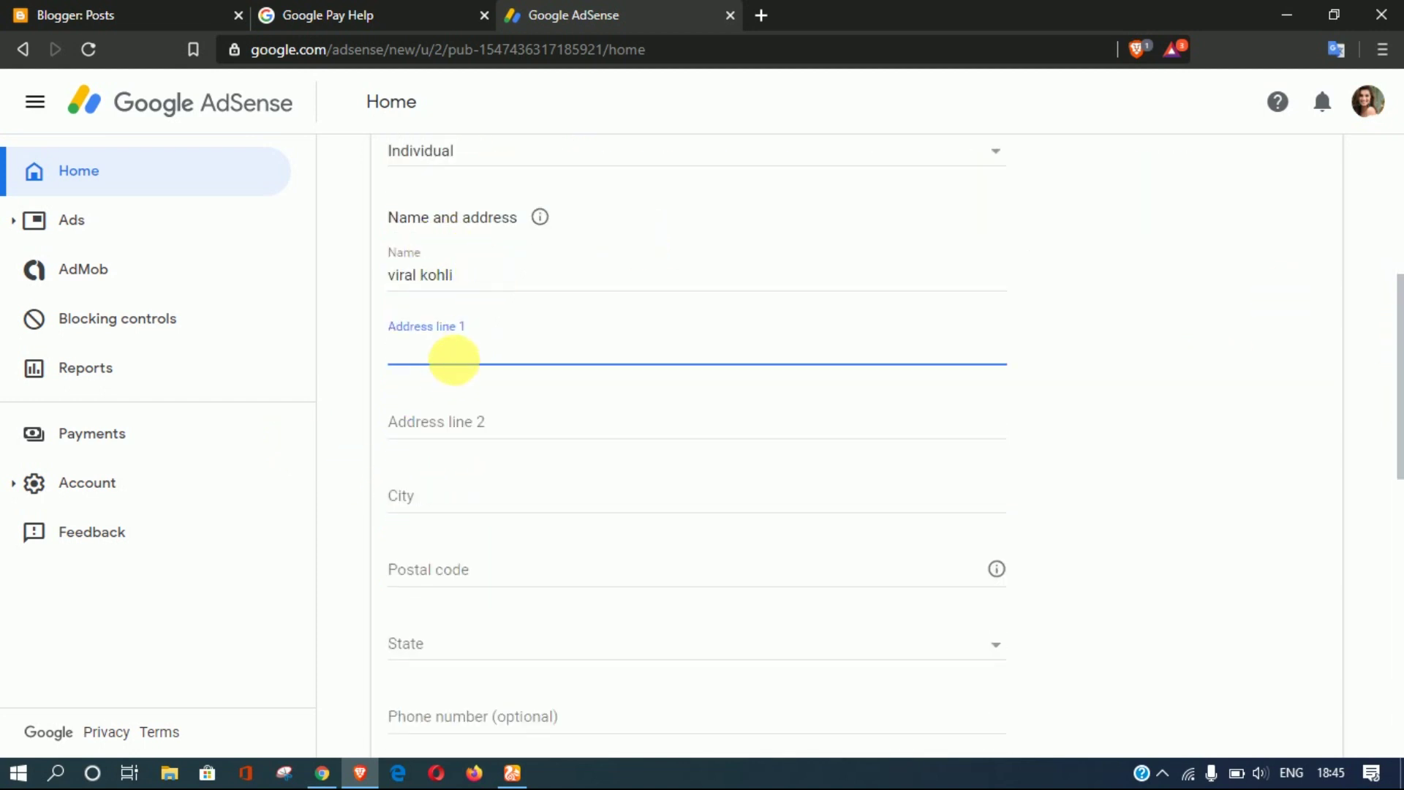
text(a)
key(BackSpace)
text(rampur, utta)
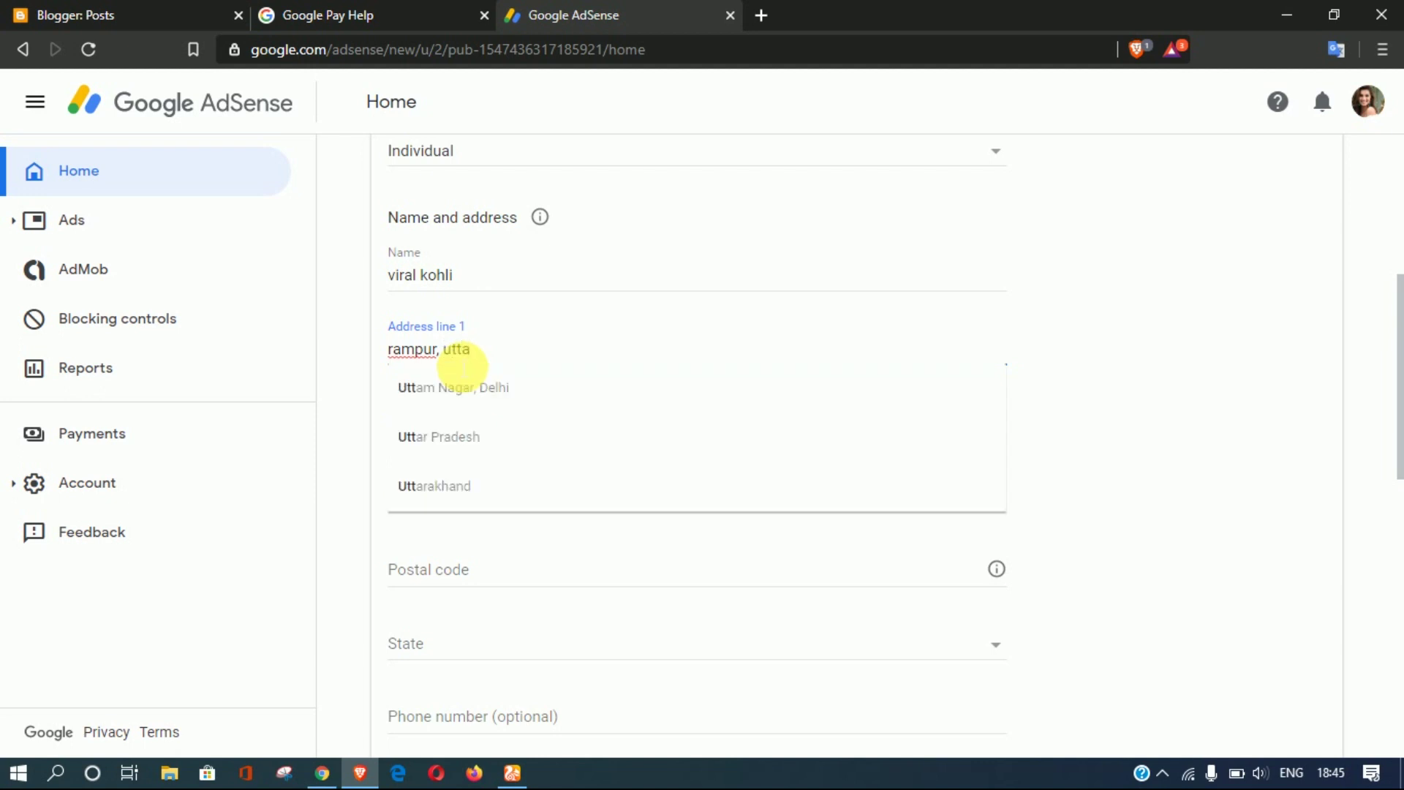
click(448, 437)
Step: Fill in the City and Postal code fields of the payment address
click(435, 511)
text(ba)
key(BackSpace)
text(areilly)
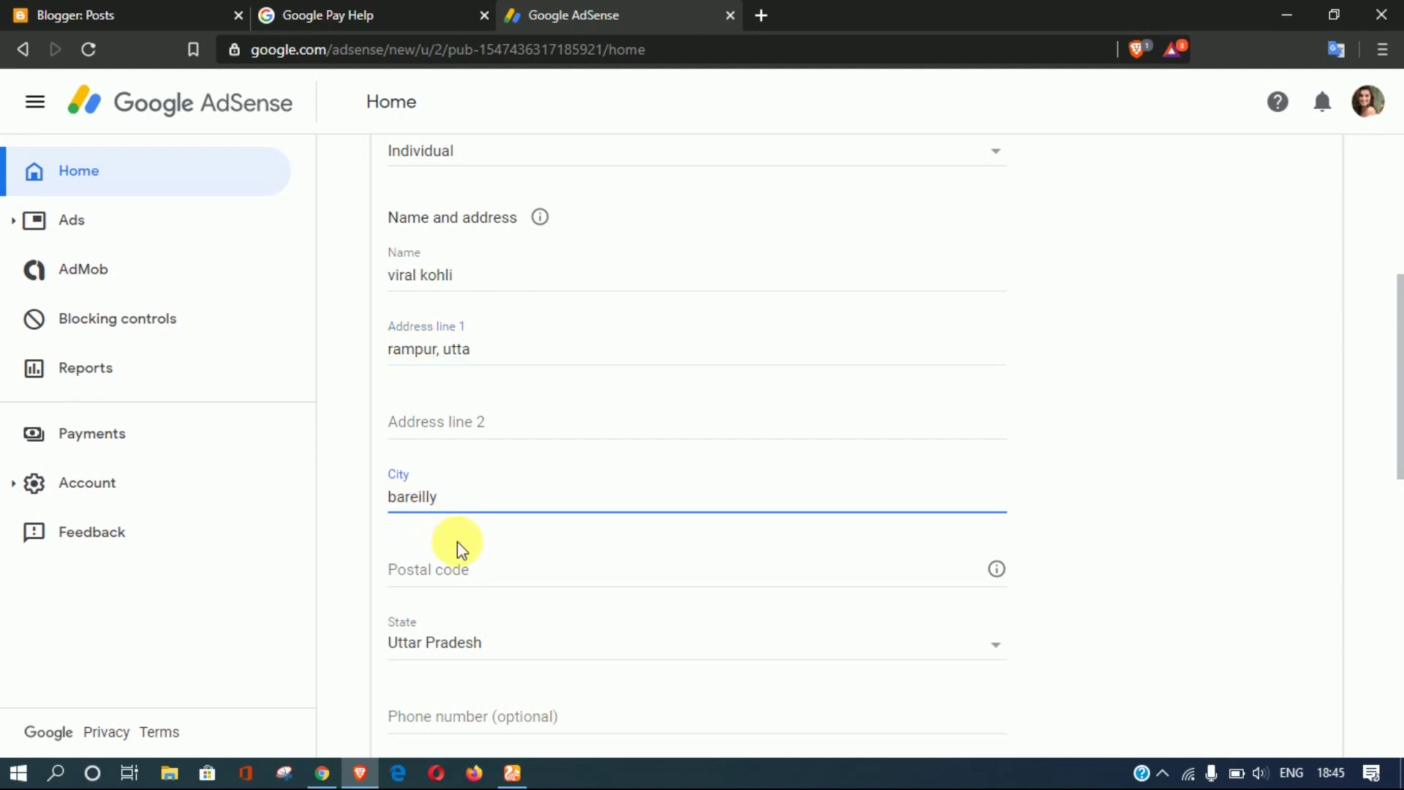
click(470, 569)
text(2431)
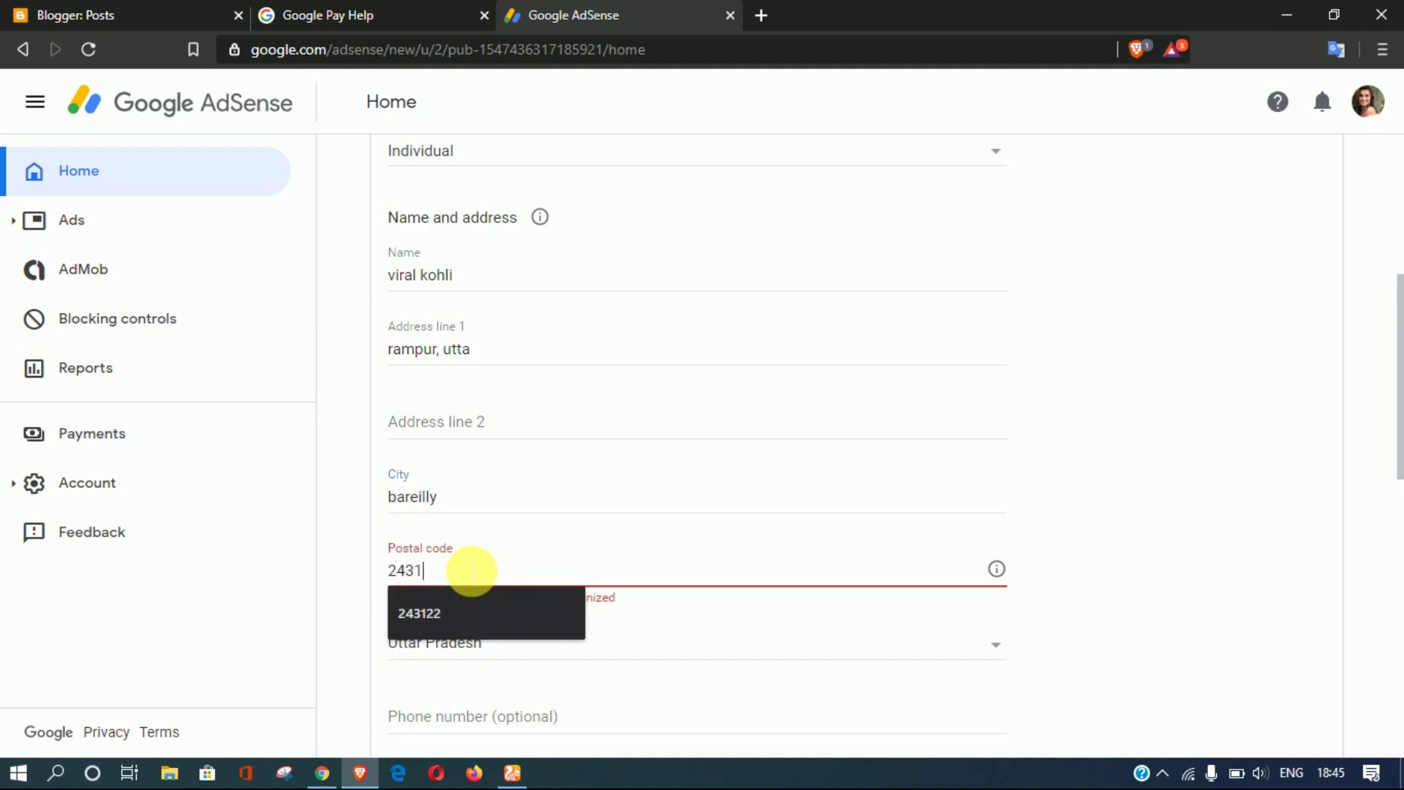
text(1)
key(BackSpace)
text(22)
scroll(583, 621, down, 4)
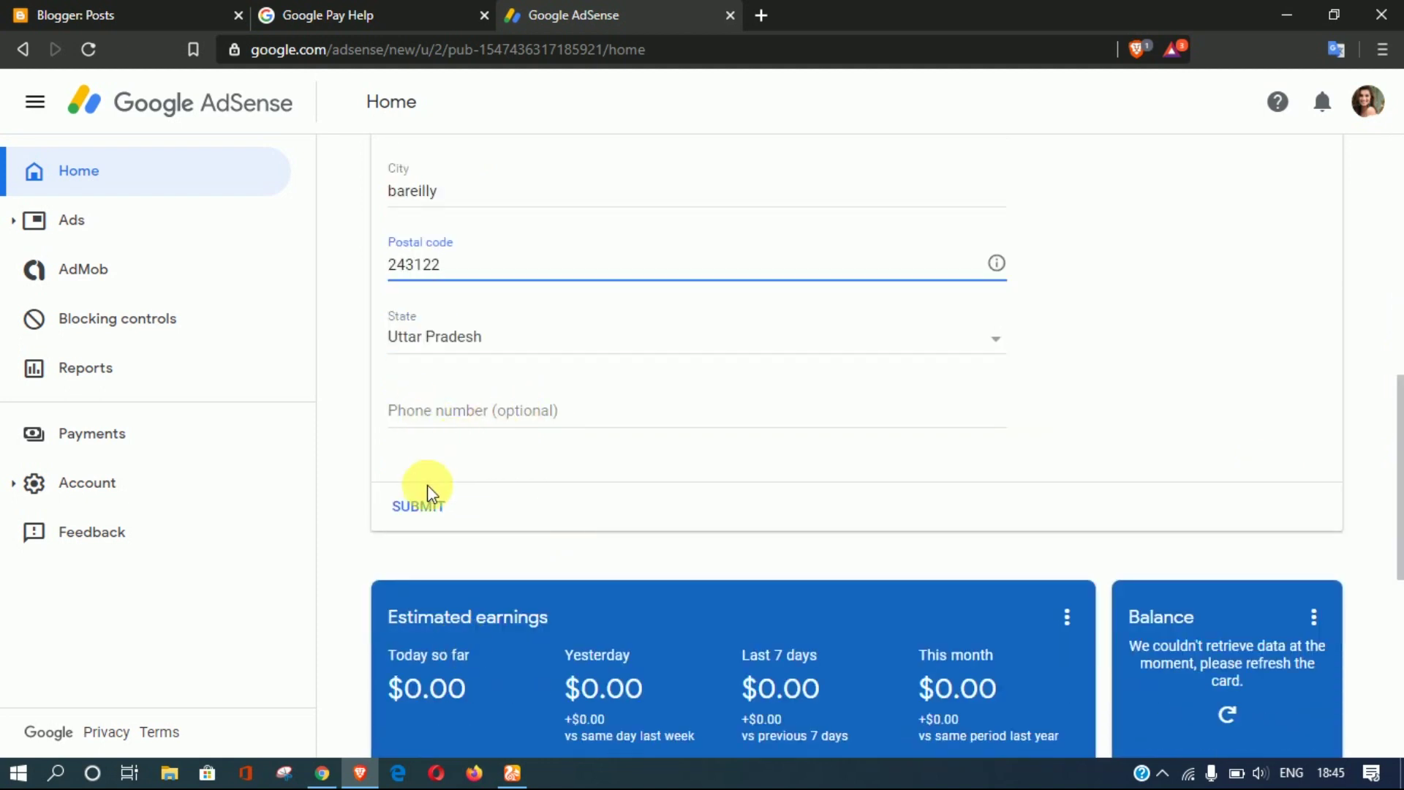
Step: Submit the payment address and reload the AdSense home page
click(423, 510)
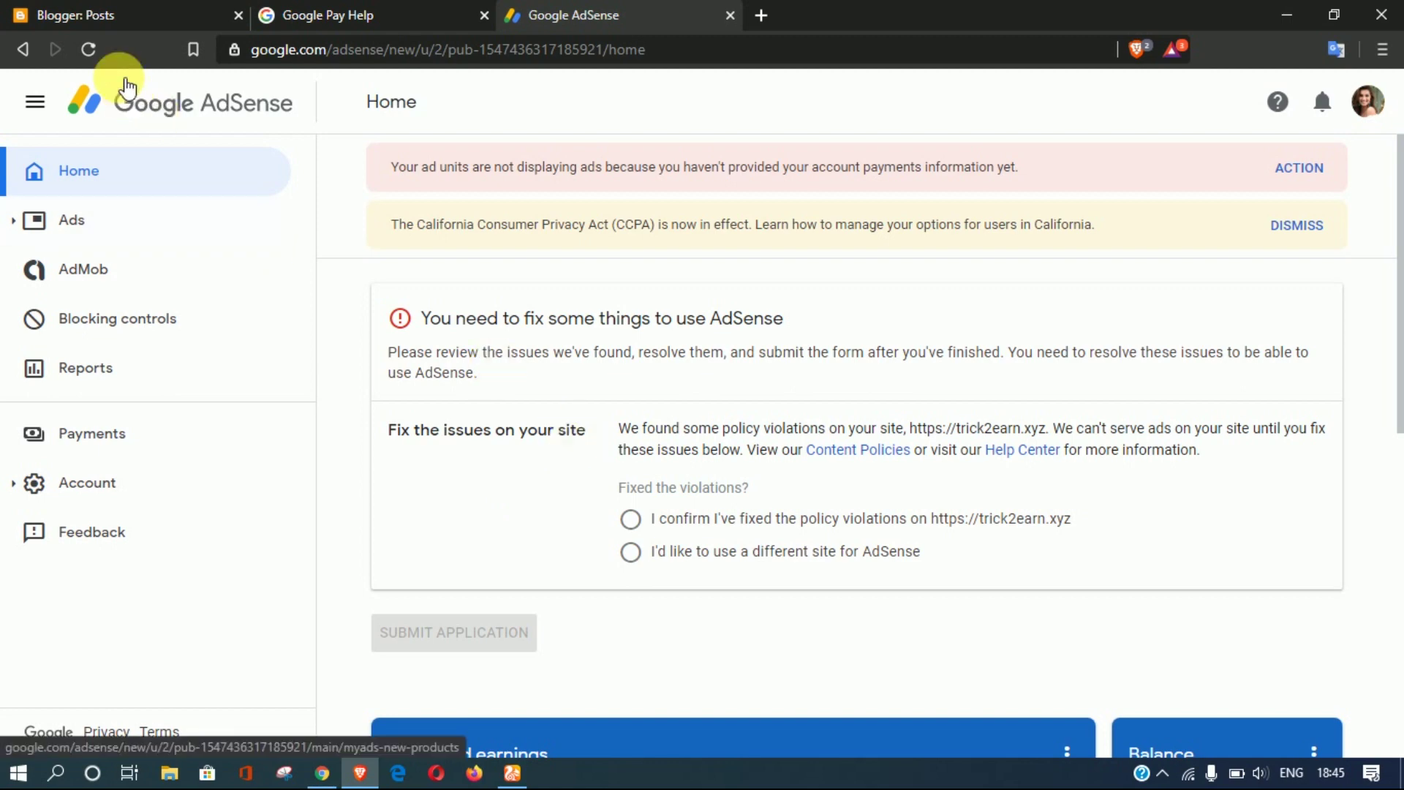
click(92, 53)
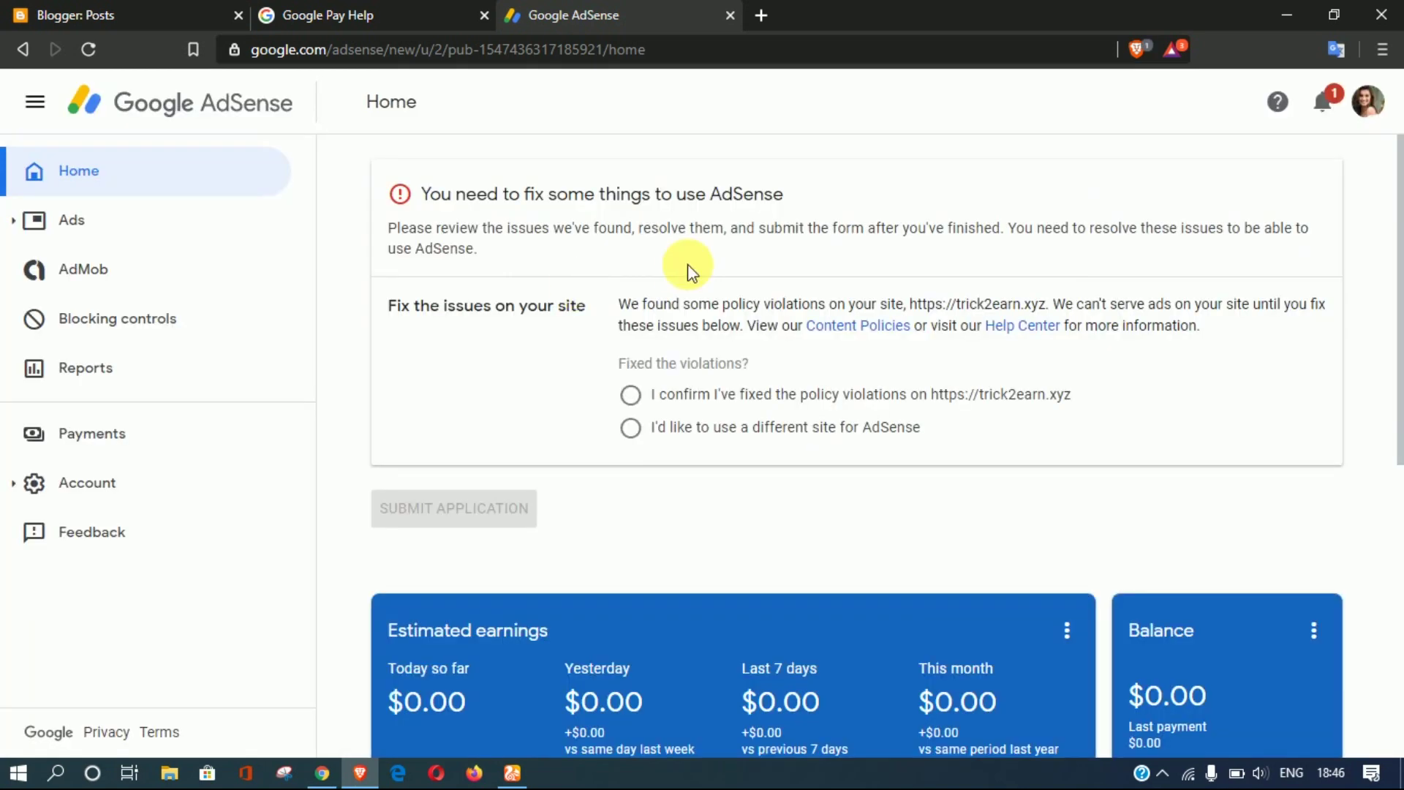
Step: Opt for a different AdSense site and enter trick2earn.xyz as its URL
click(631, 428)
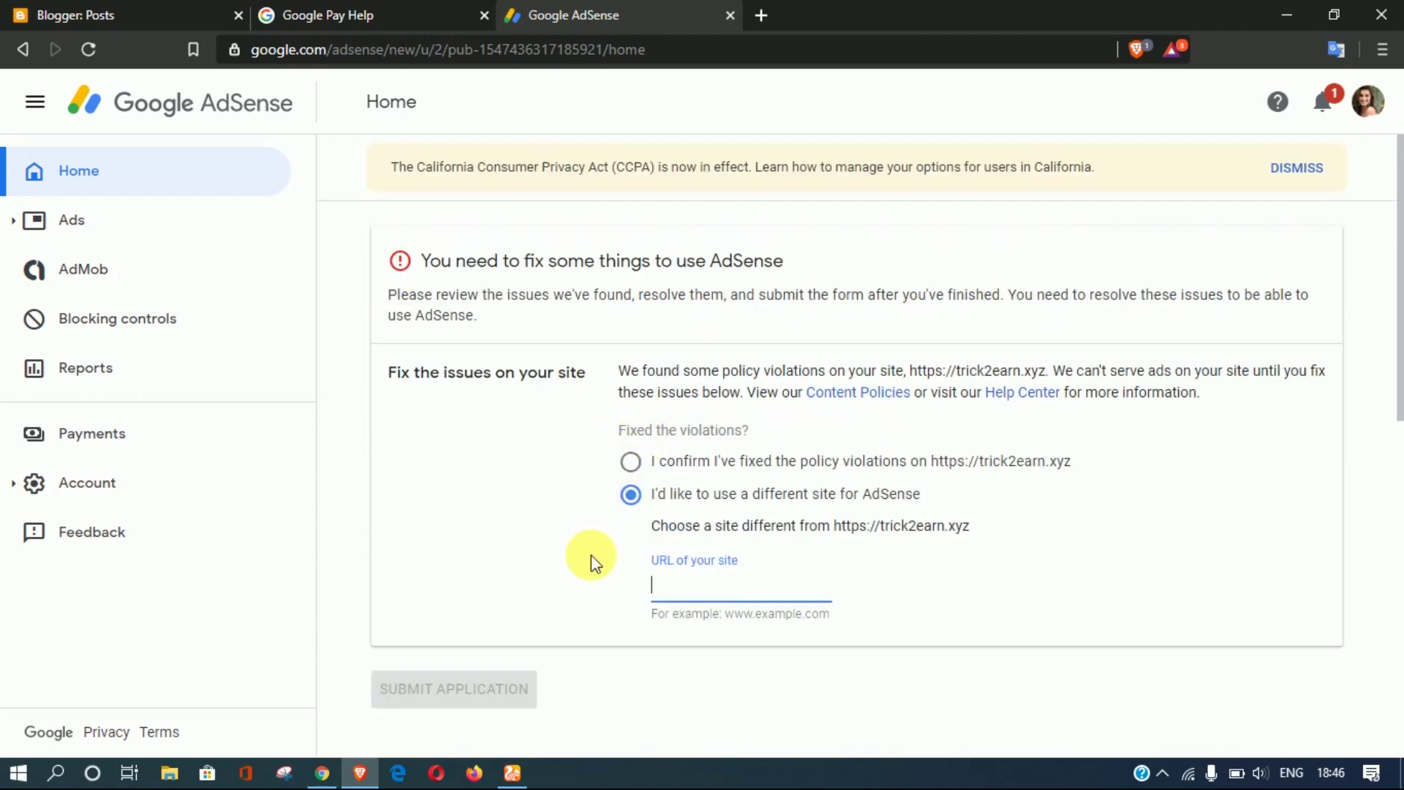
scroll(755, 467, down, 10)
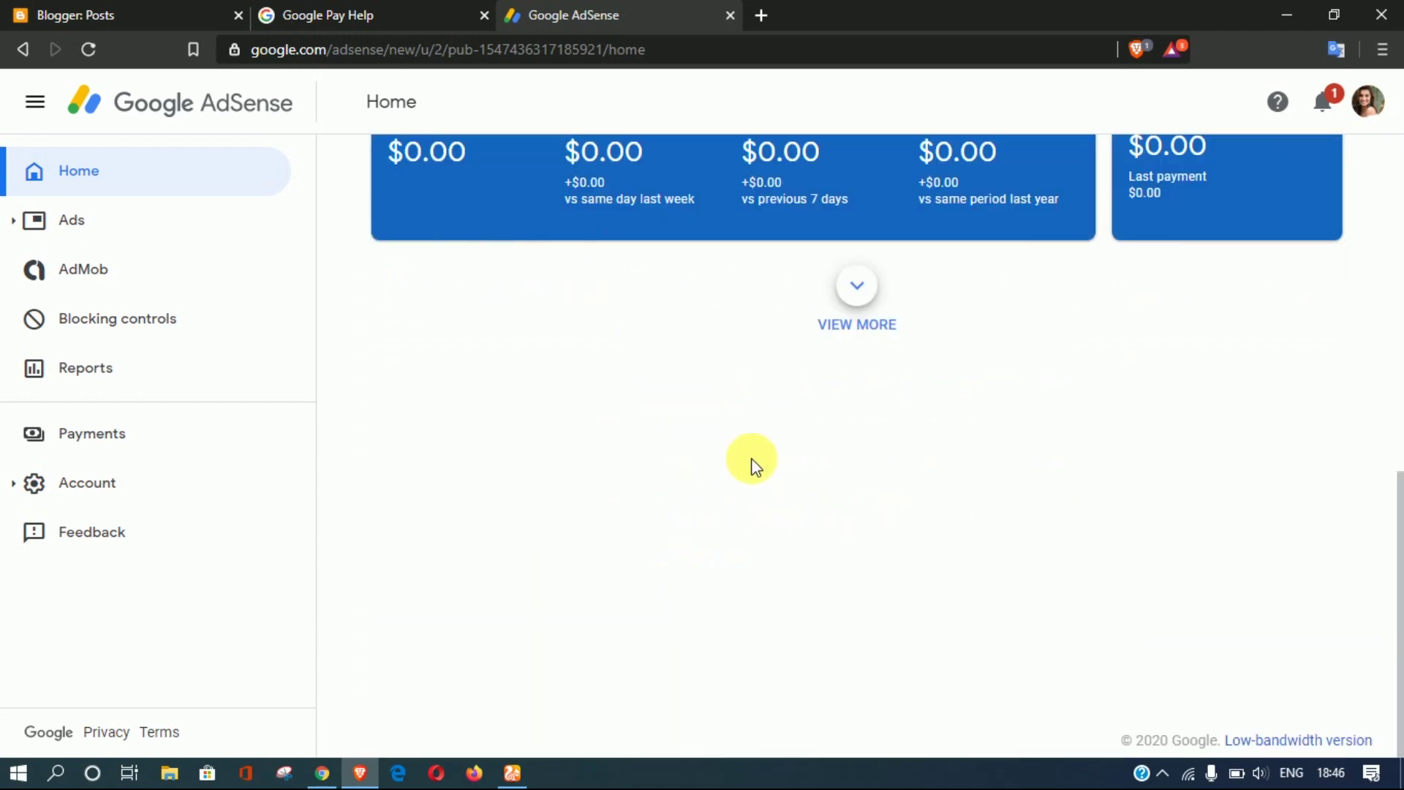
scroll(754, 466, up, 10)
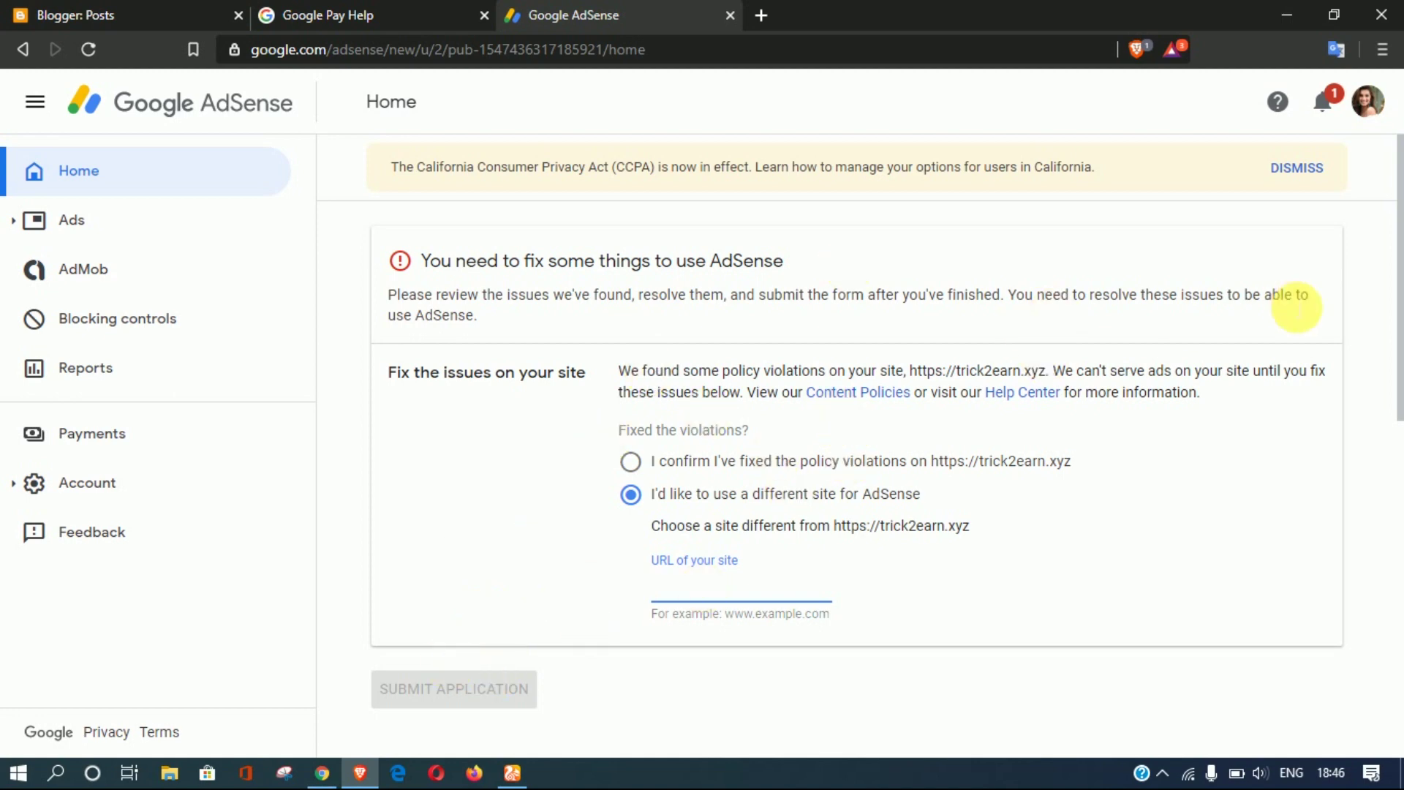
scroll(1396, 386, down, 1)
scroll(1395, 385, down, 5)
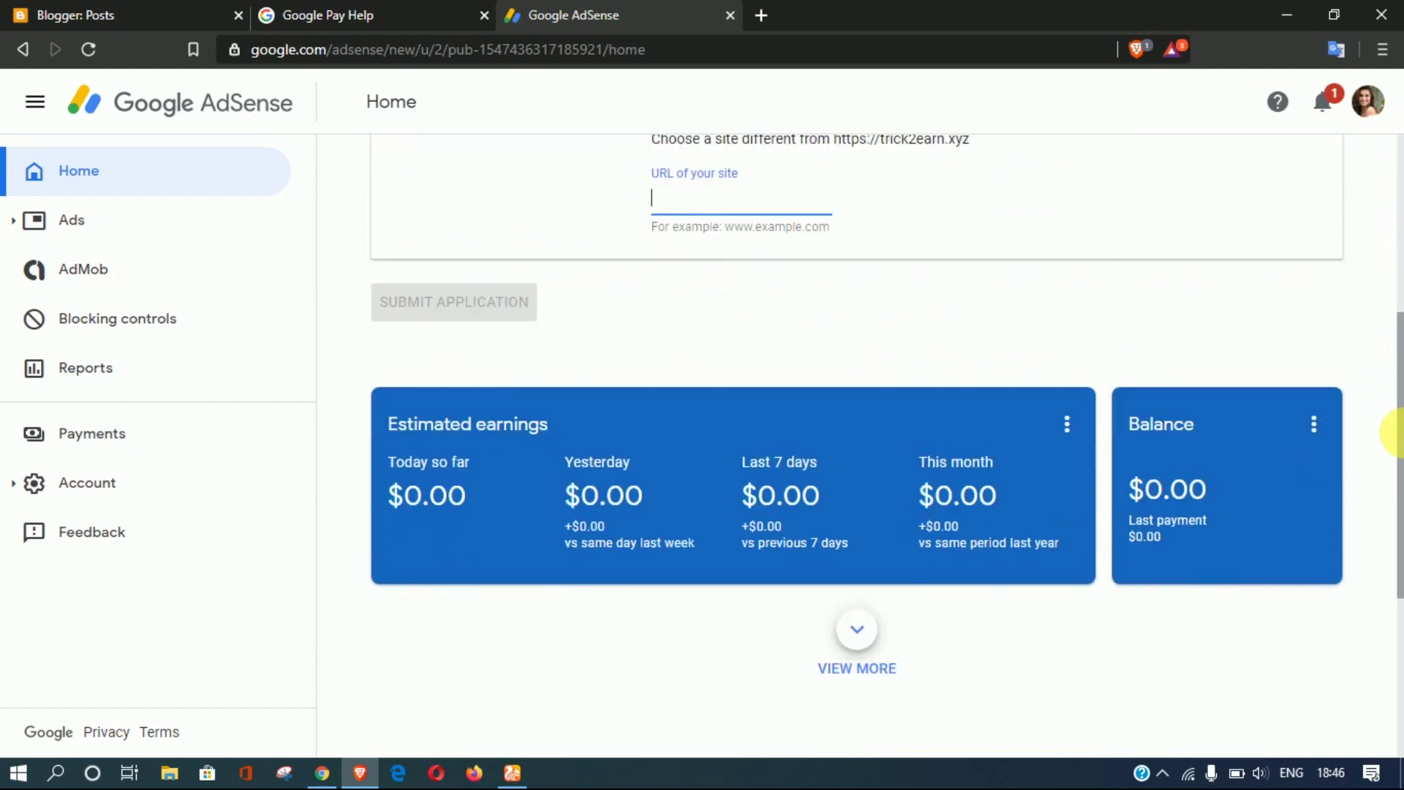
scroll(1017, 388, up, 2)
scroll(900, 373, up, 3)
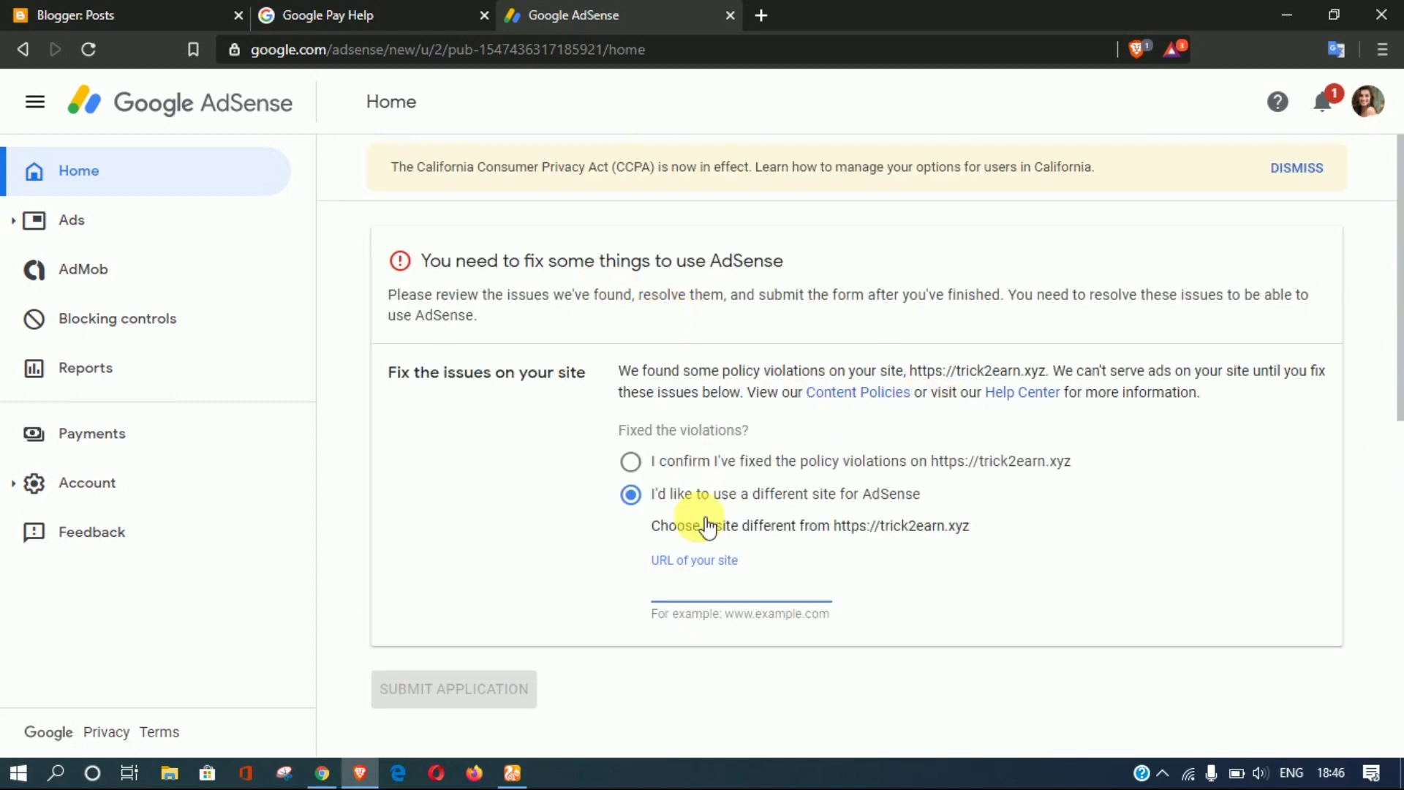
text(trick2earn.xyz)
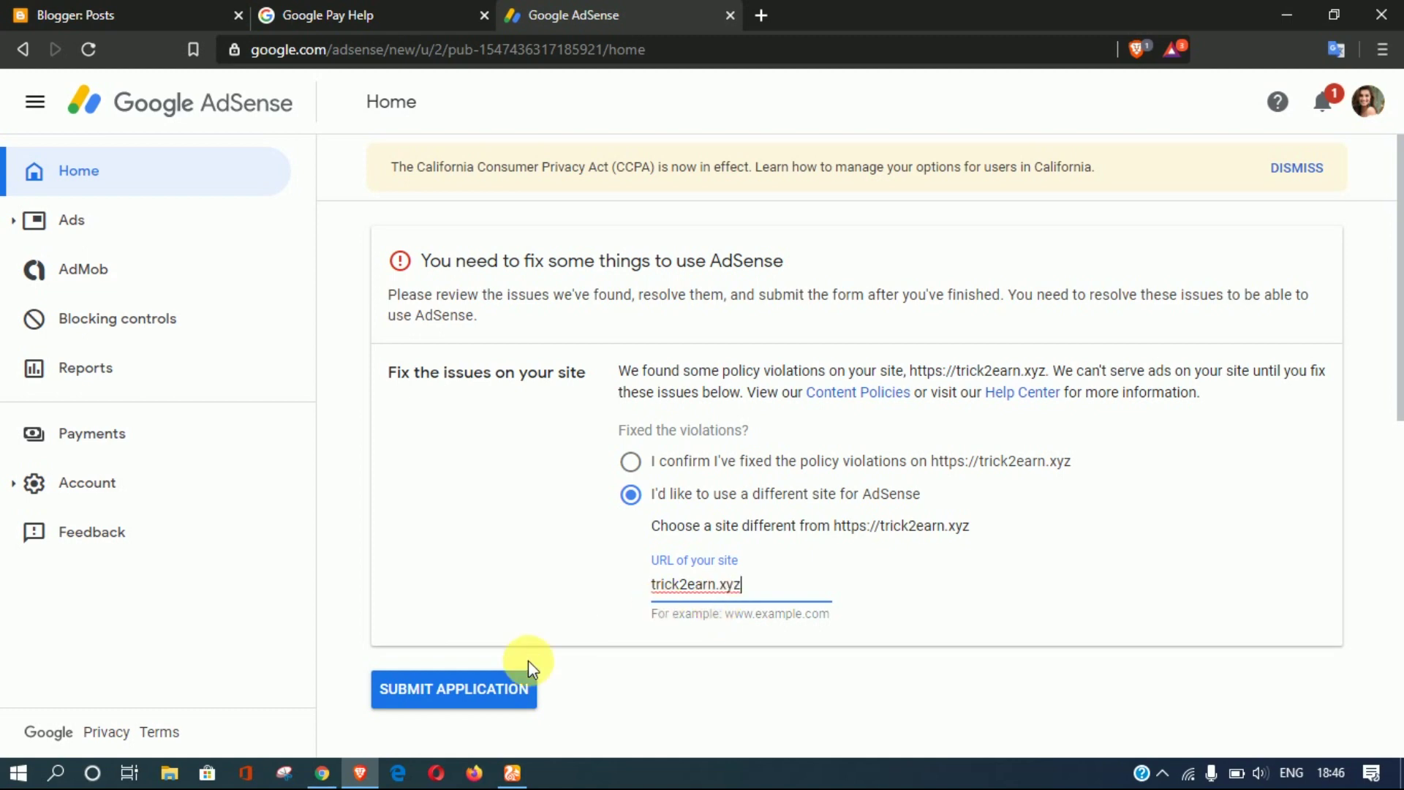
Step: Resubmit the site application and confirm the AdSense code is pasted into the site
click(502, 686)
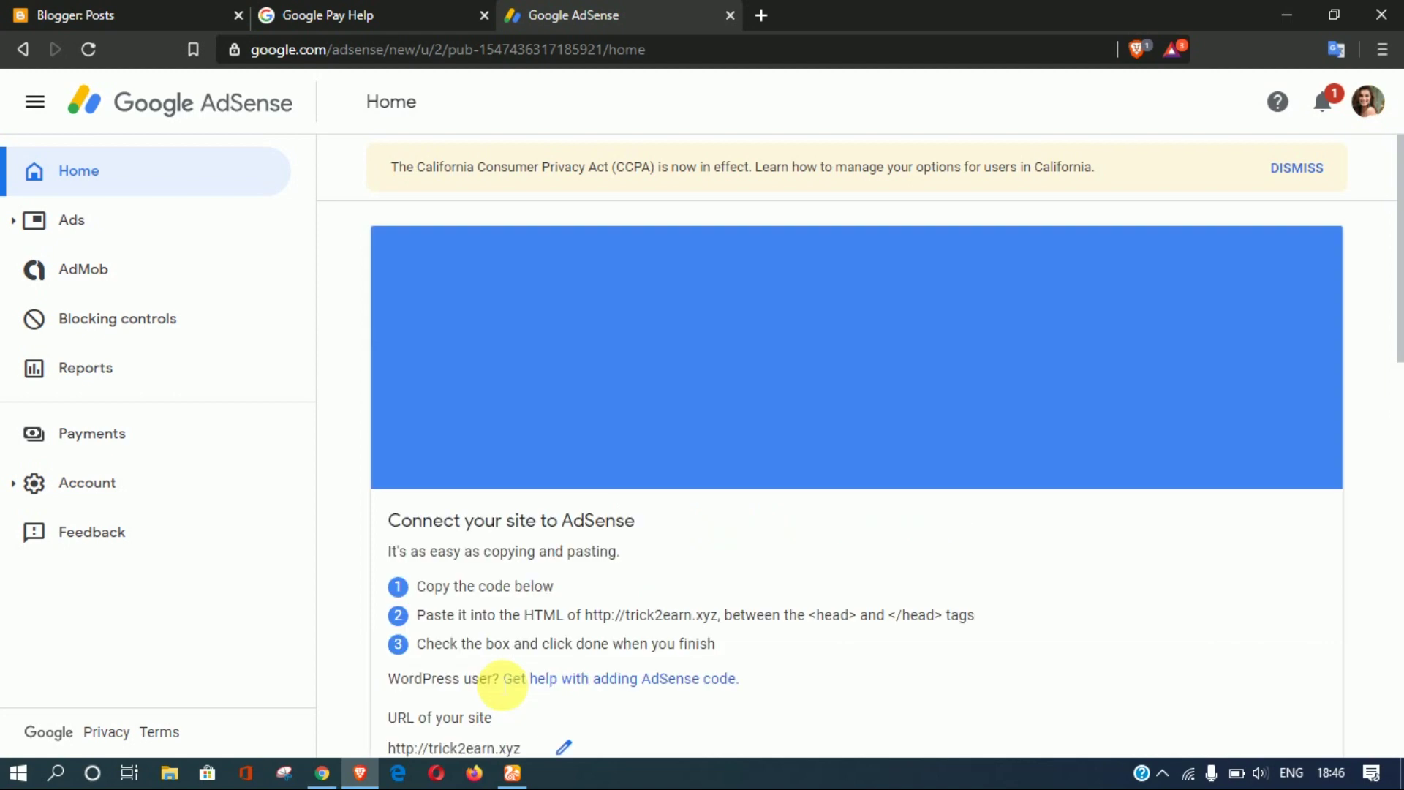
scroll(1368, 388, down, 5)
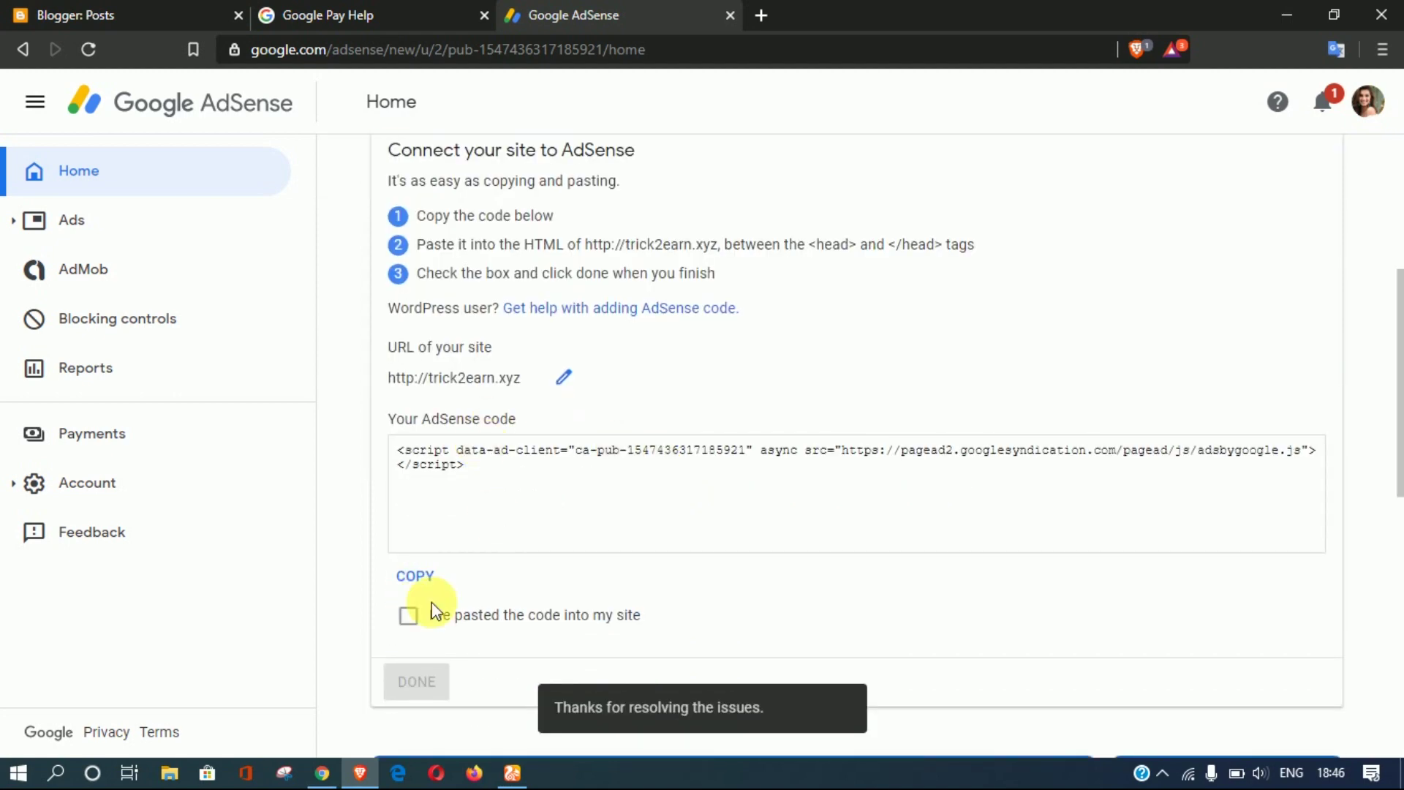
click(423, 616)
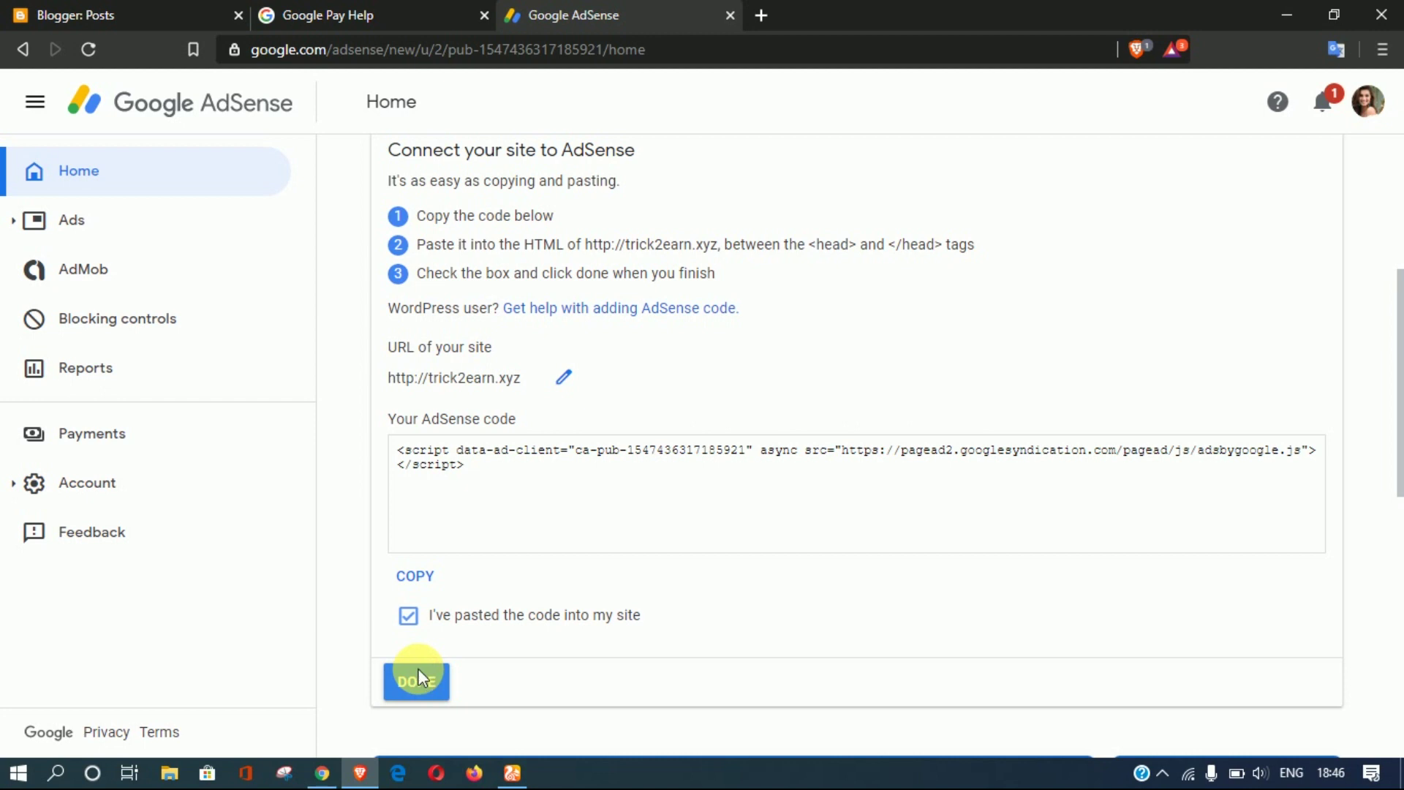
click(420, 672)
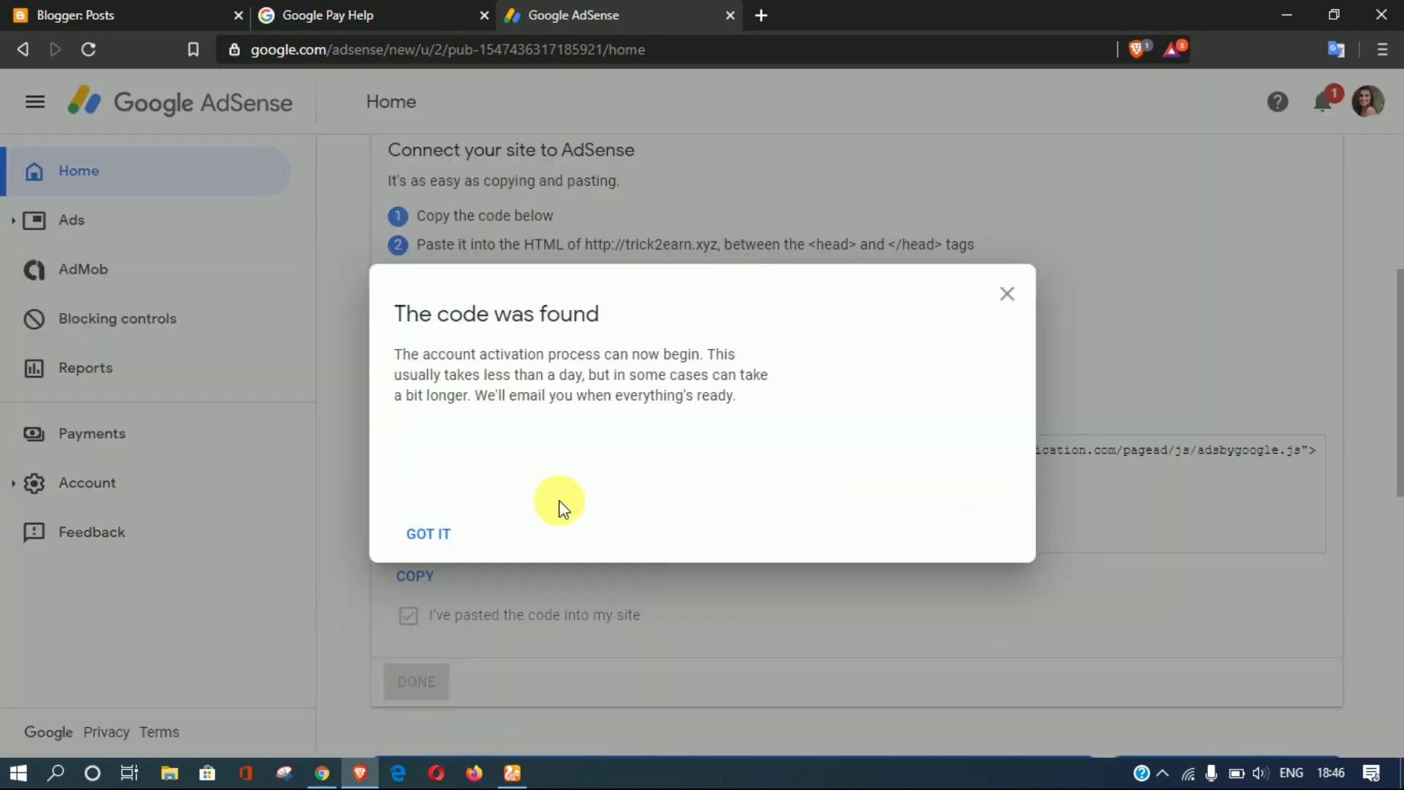
Step: Acknowledge the code-found confirmation, then bring the YouTube channel window to the front
click(428, 540)
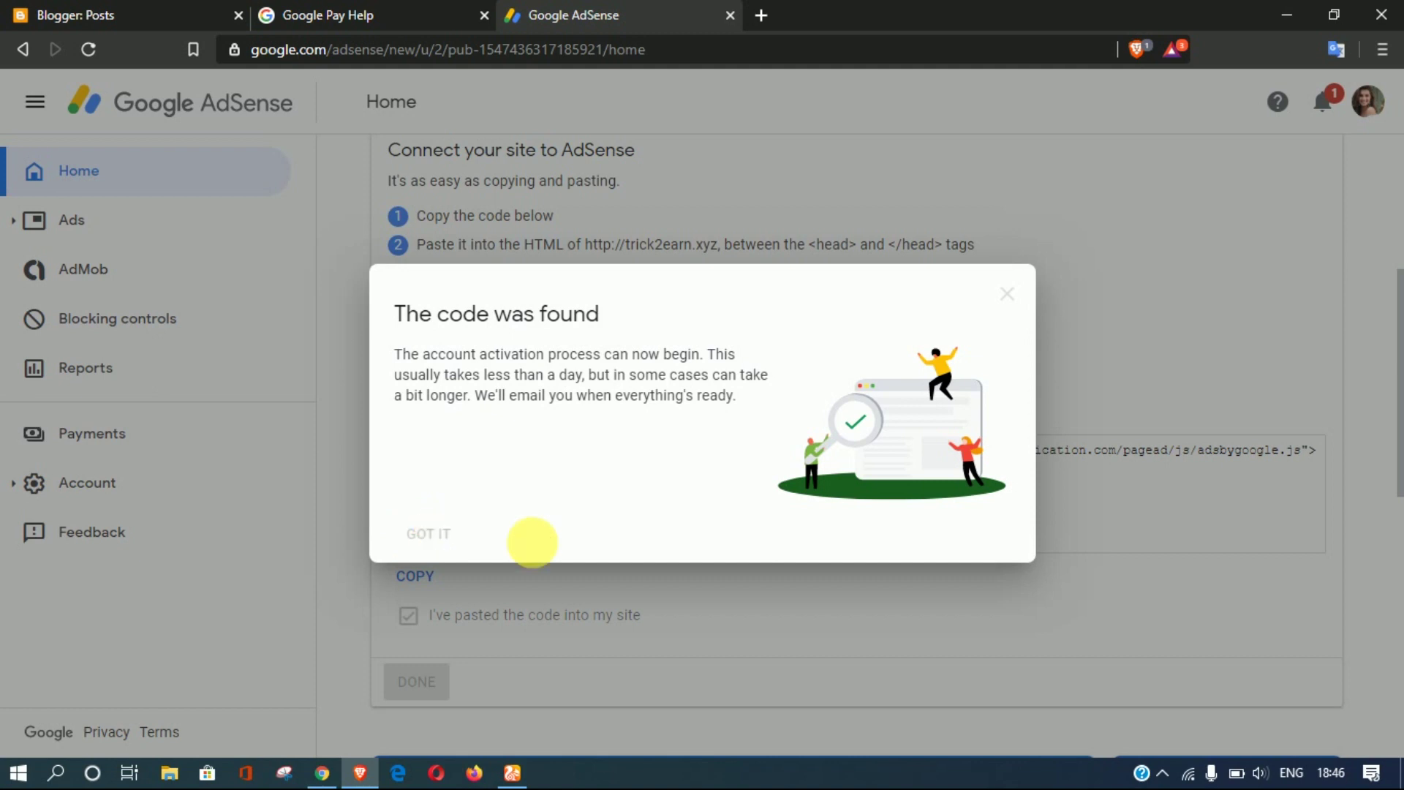
scroll(604, 449, up, 5)
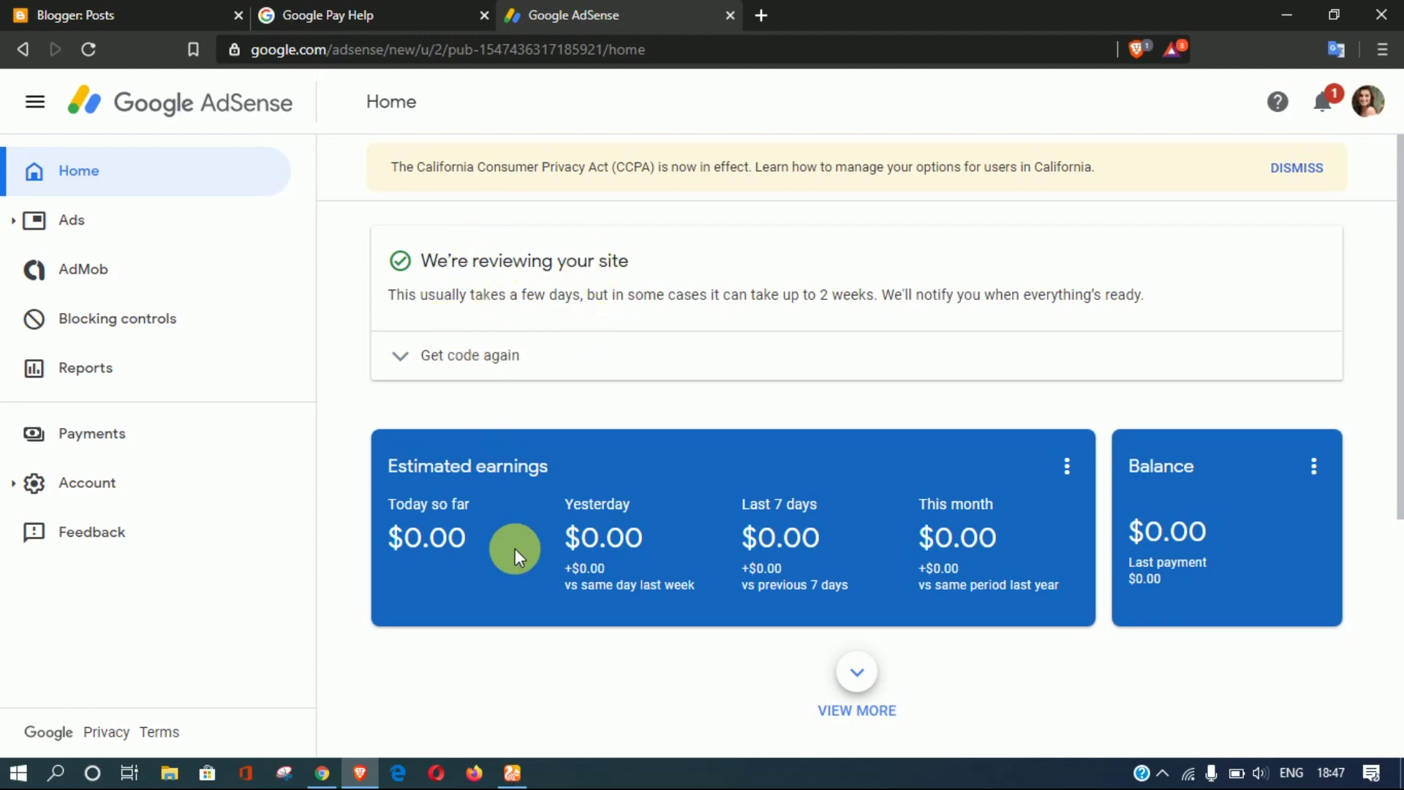
click(512, 771)
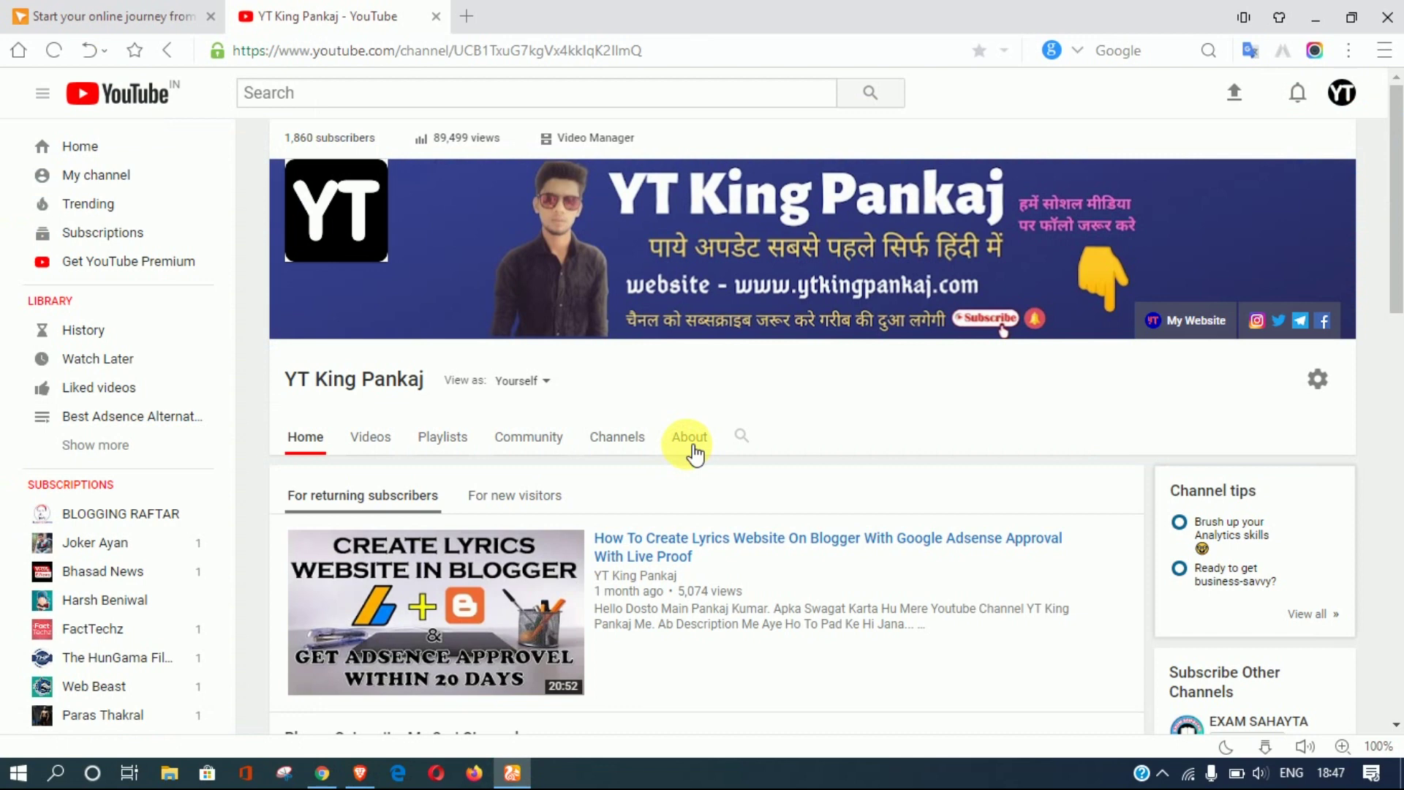